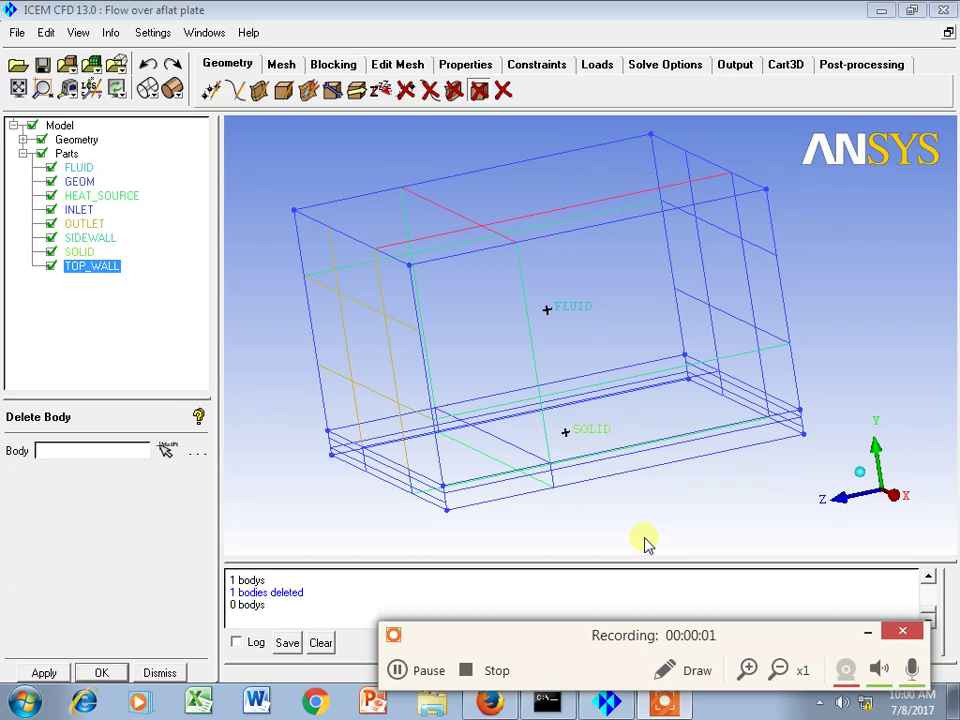
Step: Orbit, pan and zoom the box model to inspect it from several angles
mouse_move(589, 321)
middle_mouse_down()
mouse_move(568, 313)
mouse_move(574, 320)
middle_mouse_up()
left_click_drag(574, 320, 373, 257)
left_click_drag(446, 206, 497, 428)
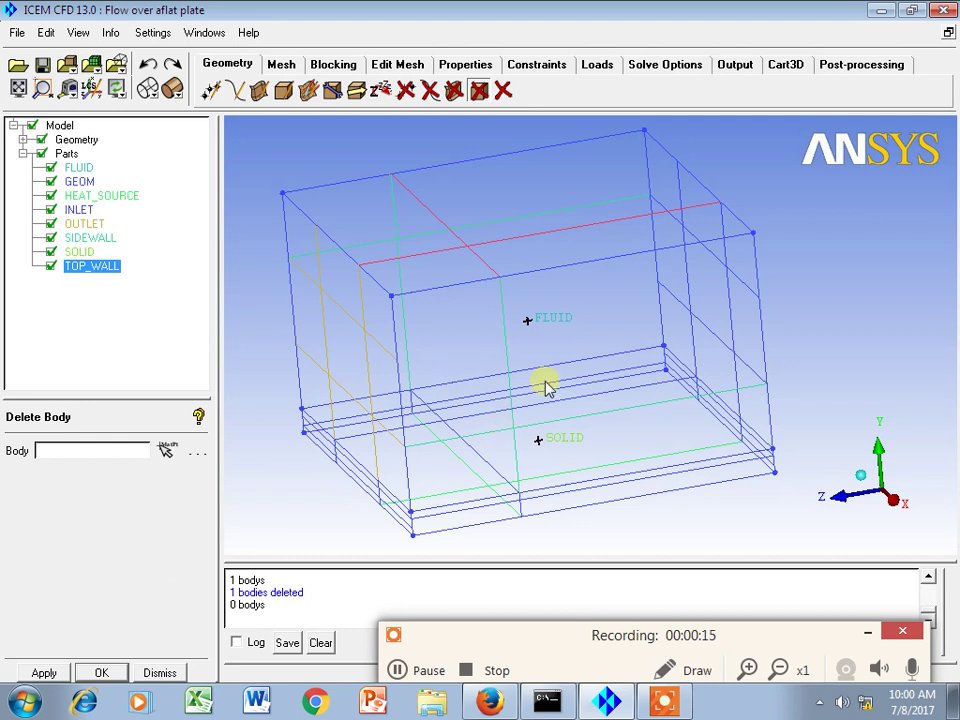
left_click_drag(690, 332, 365, 280)
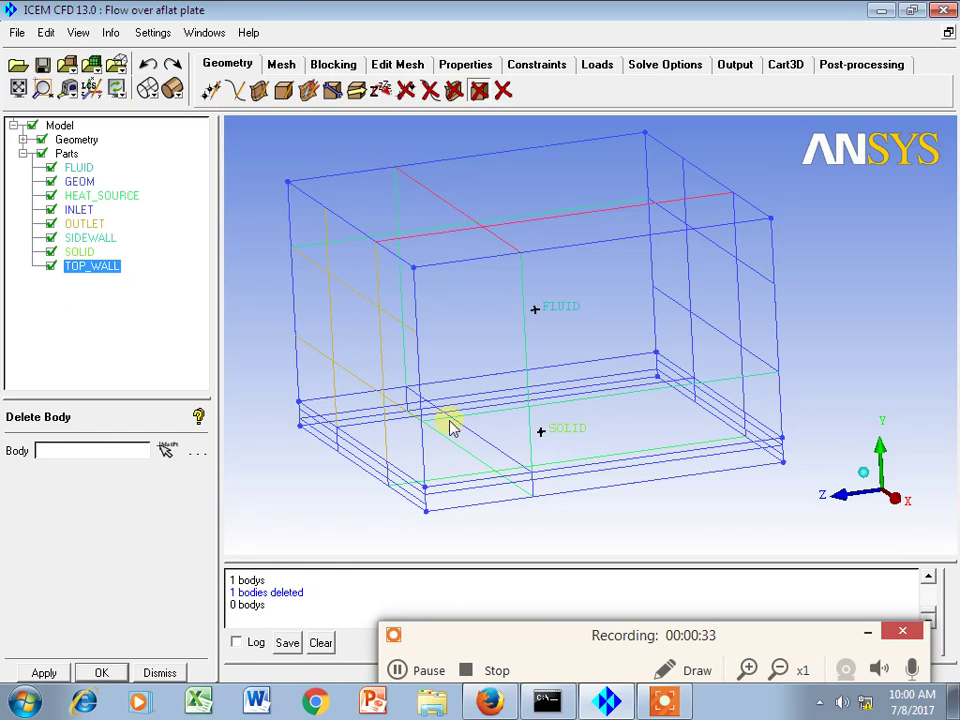
left_click_drag(603, 218, 669, 285)
scroll(640, 320, "down", 2)
left_click_drag(681, 182, 670, 215)
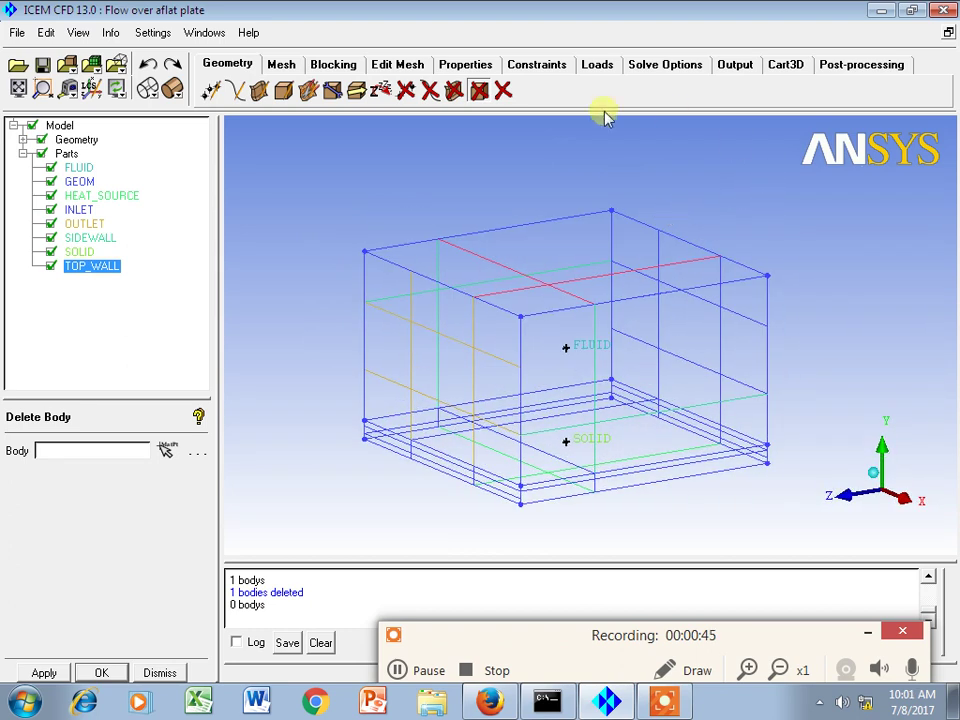
Step: Apply Global Mesh Setup with scale factor 1 and max element 0
left_click(281, 66)
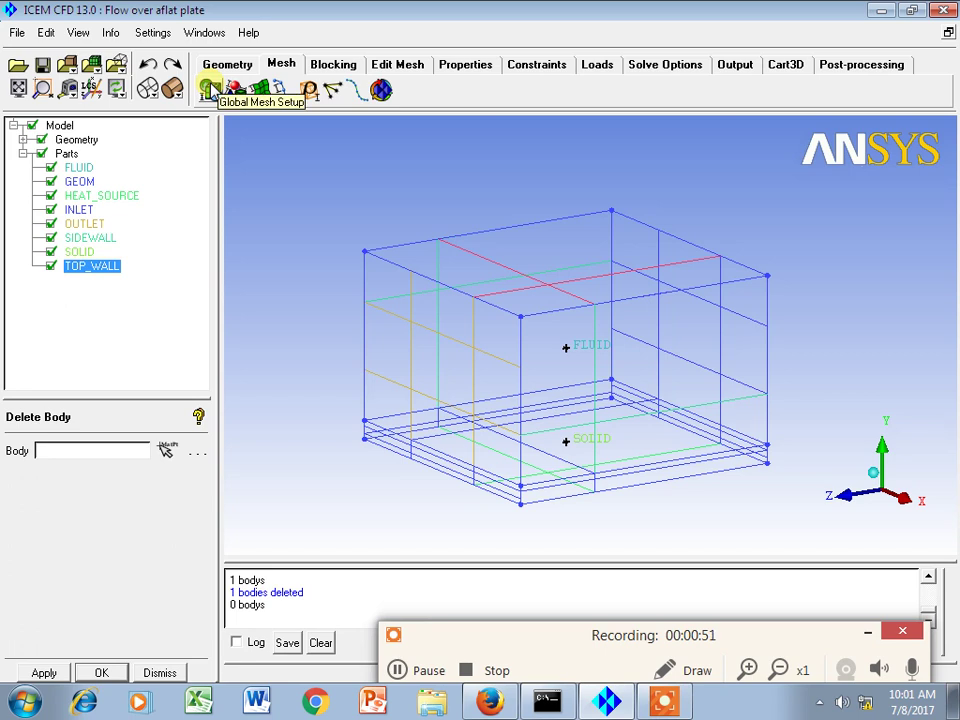
left_click(210, 90)
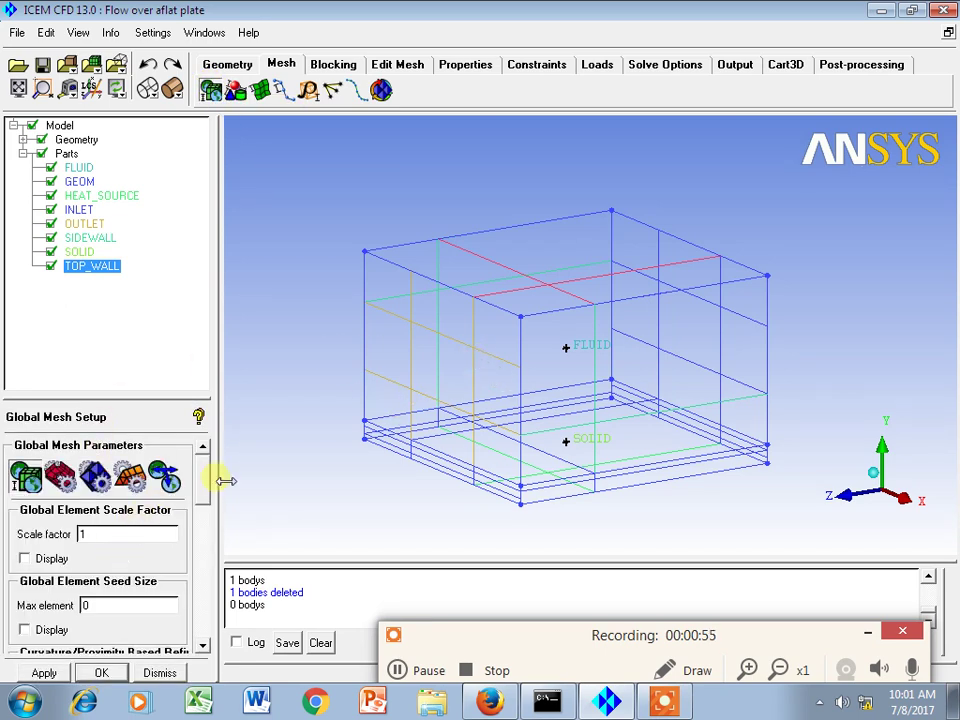
left_click_drag(207, 482, 201, 454)
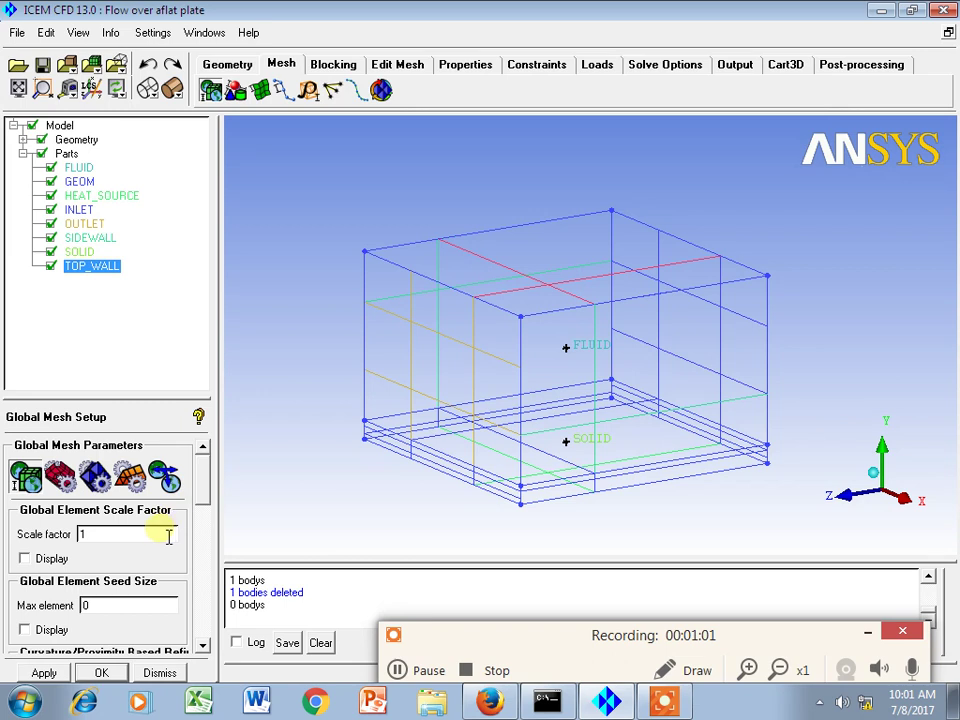
left_click_drag(529, 336, 523, 369)
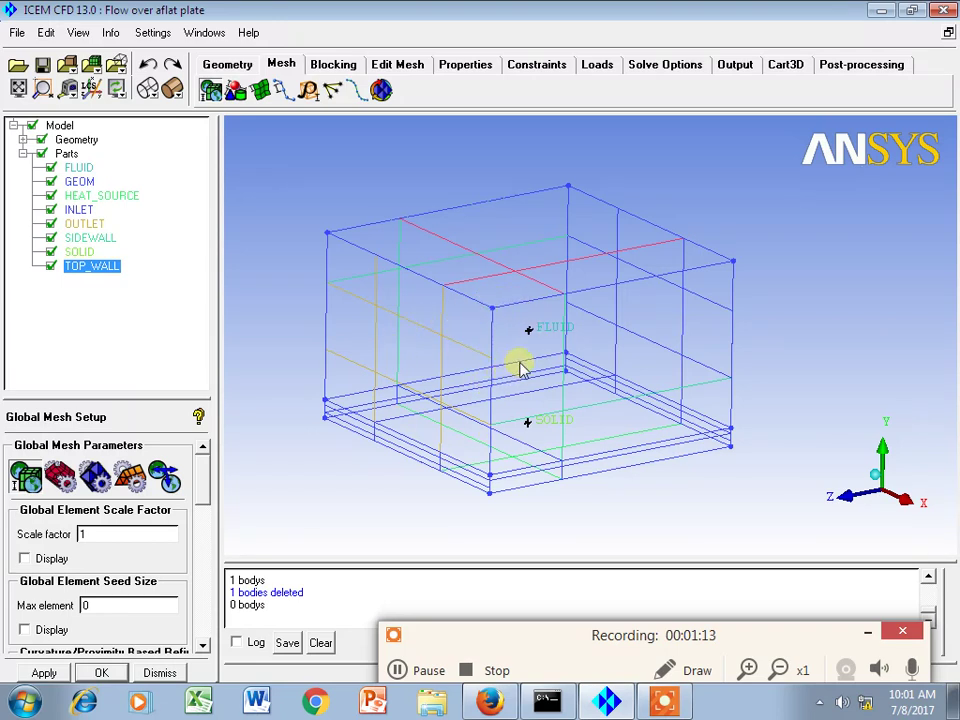
middle_click_drag(525, 364, 542, 379)
left_click_drag(530, 383, 508, 369)
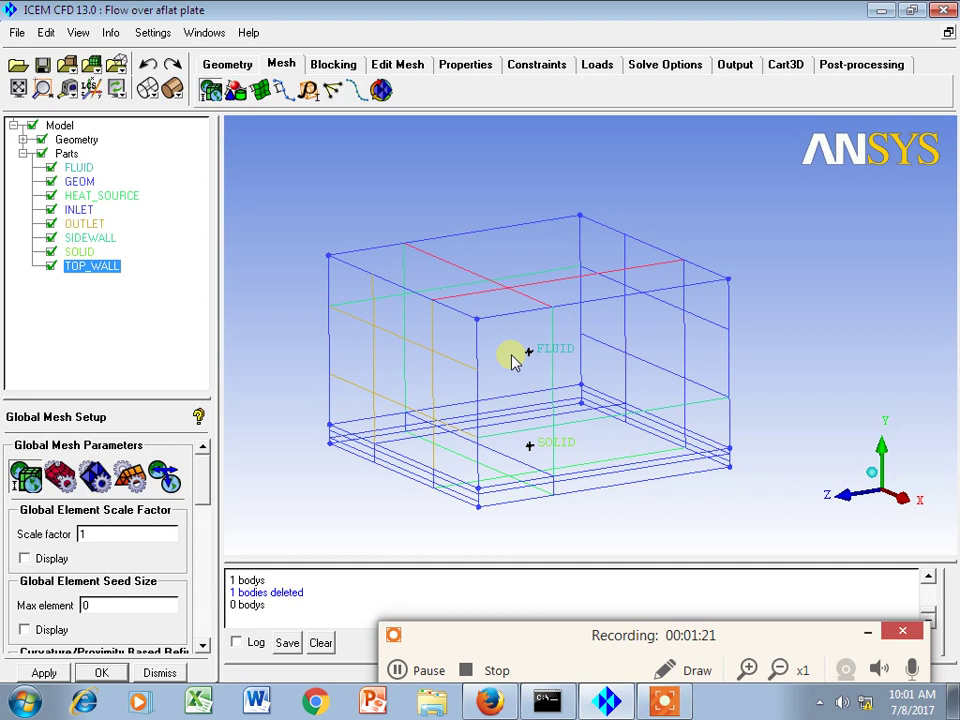
middle_click_drag(511, 353, 508, 340)
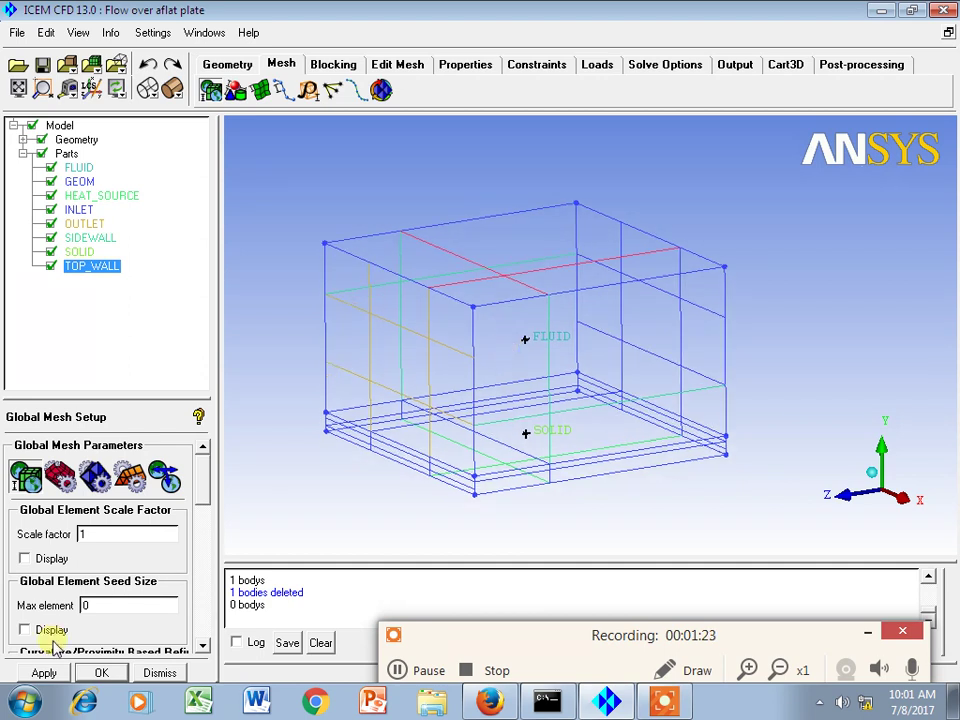
left_click(44, 671)
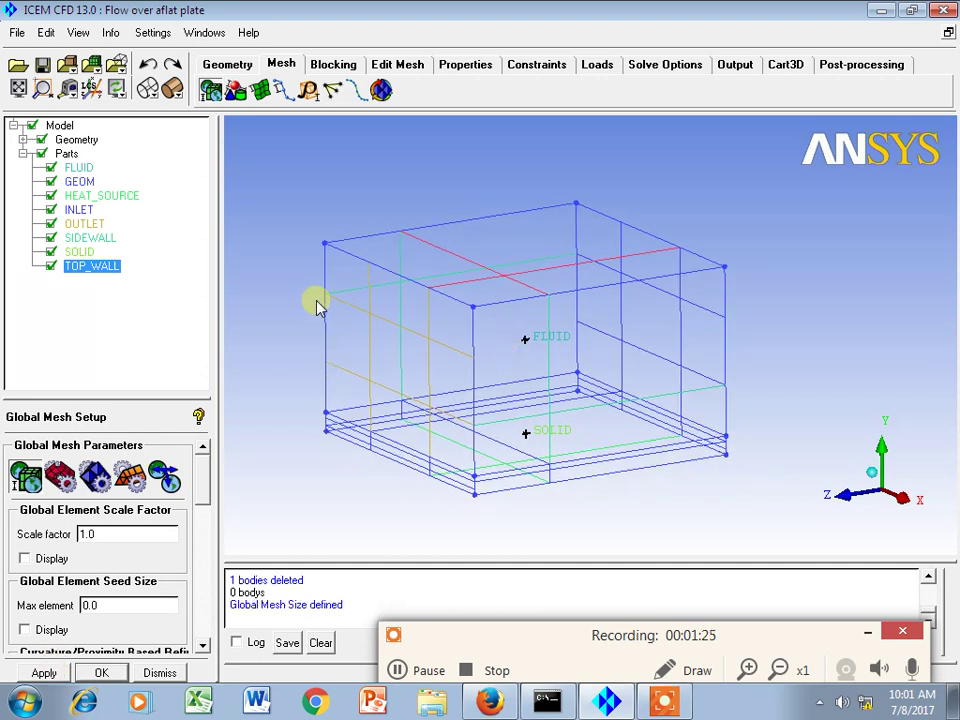
Step: Compute a Tetra/Mixed Robust (Octree) volume mesh, accepting autosizing
left_click(380, 90)
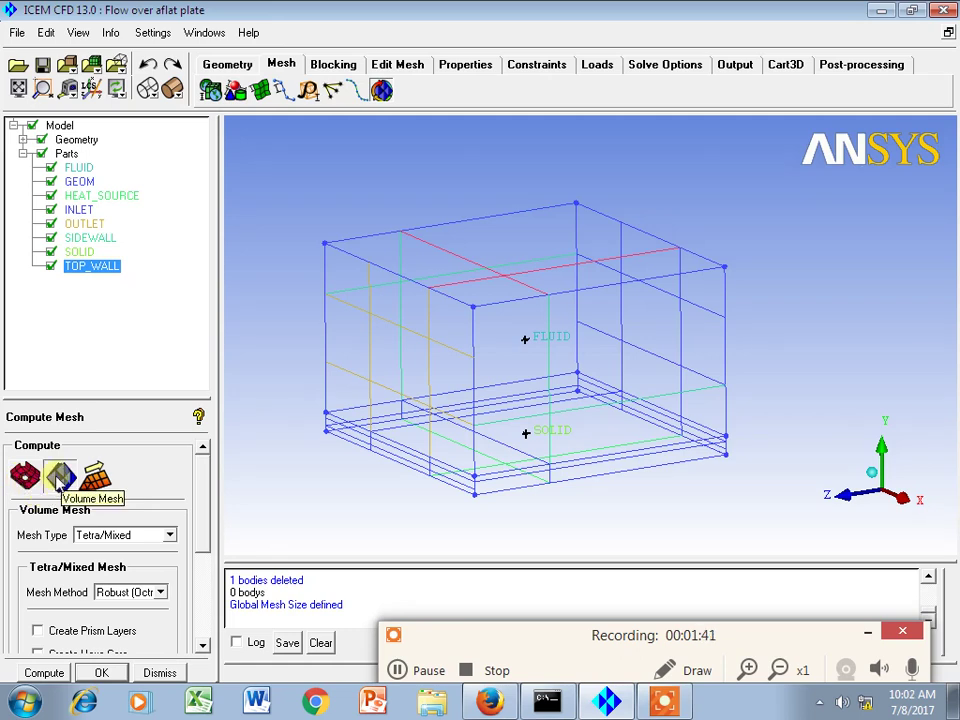
left_click(60, 674)
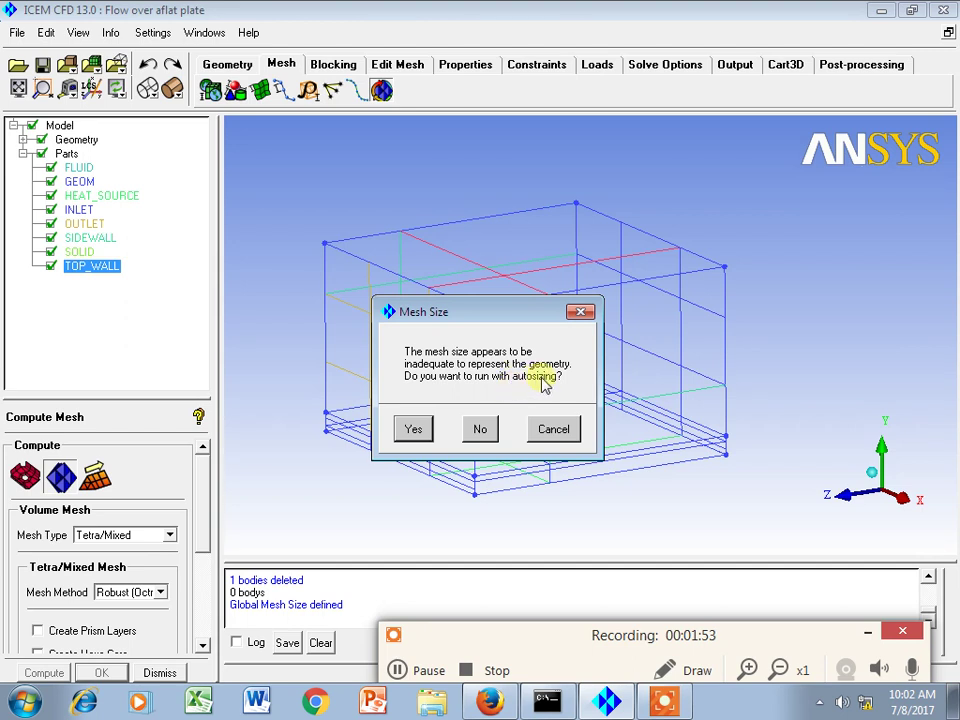
left_click(413, 429)
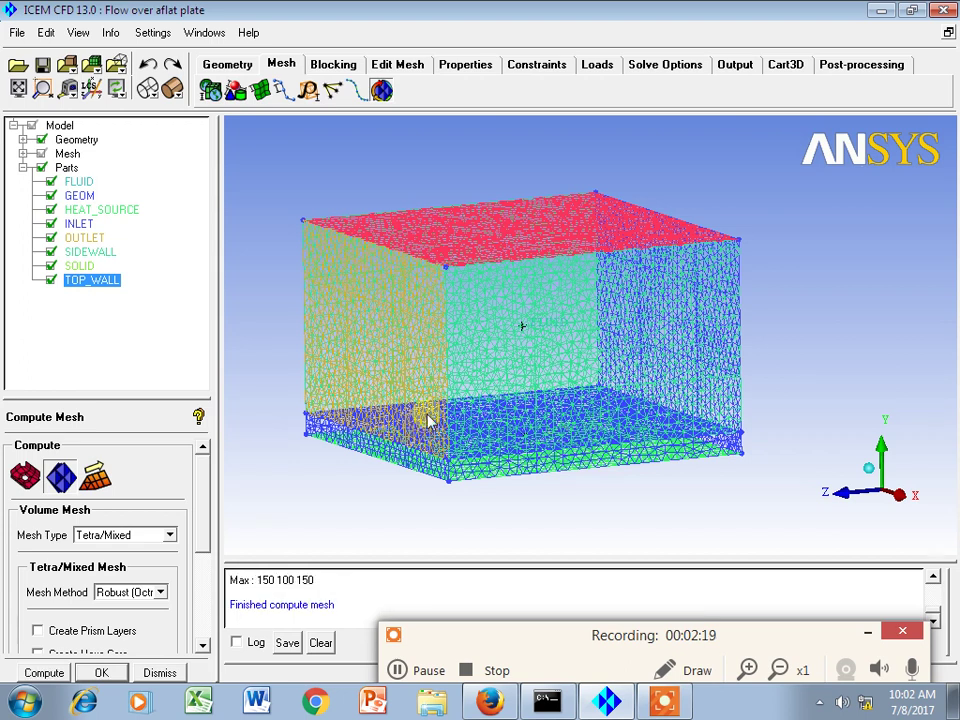
left_click_drag(344, 612, 232, 606)
left_click(351, 596)
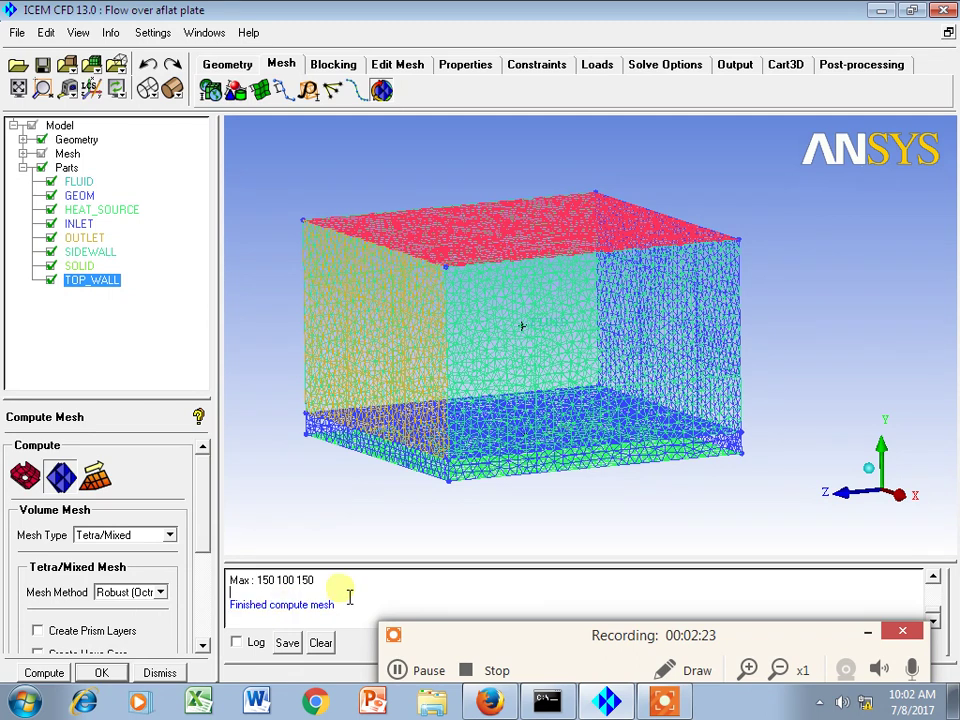
left_click(933, 578)
left_click(933, 578)
left_click(933, 578)
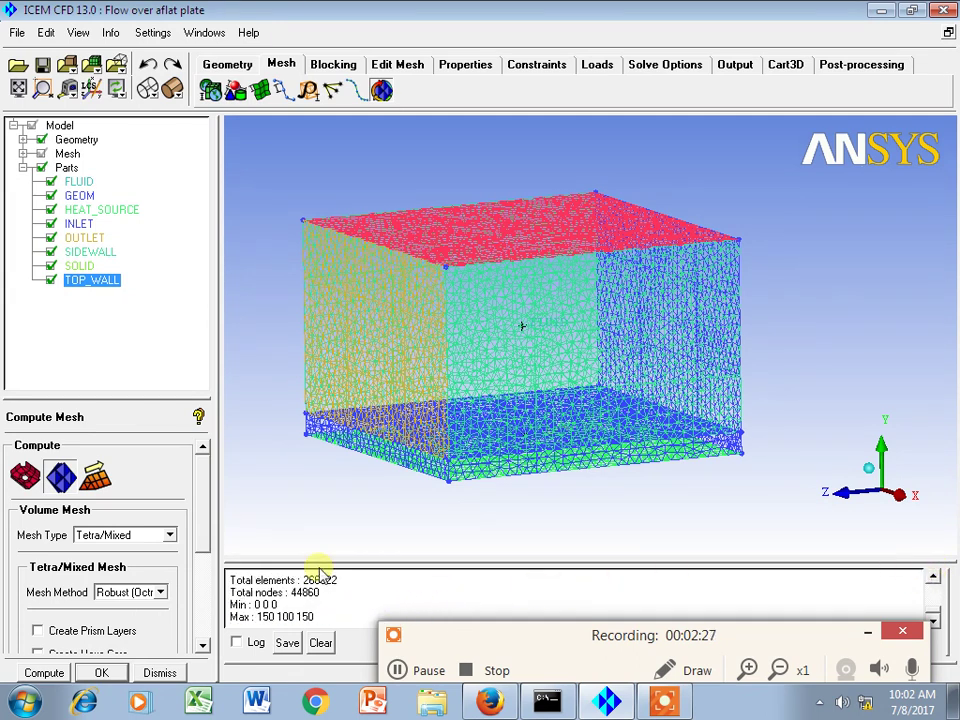
left_click_drag(322, 600, 214, 579)
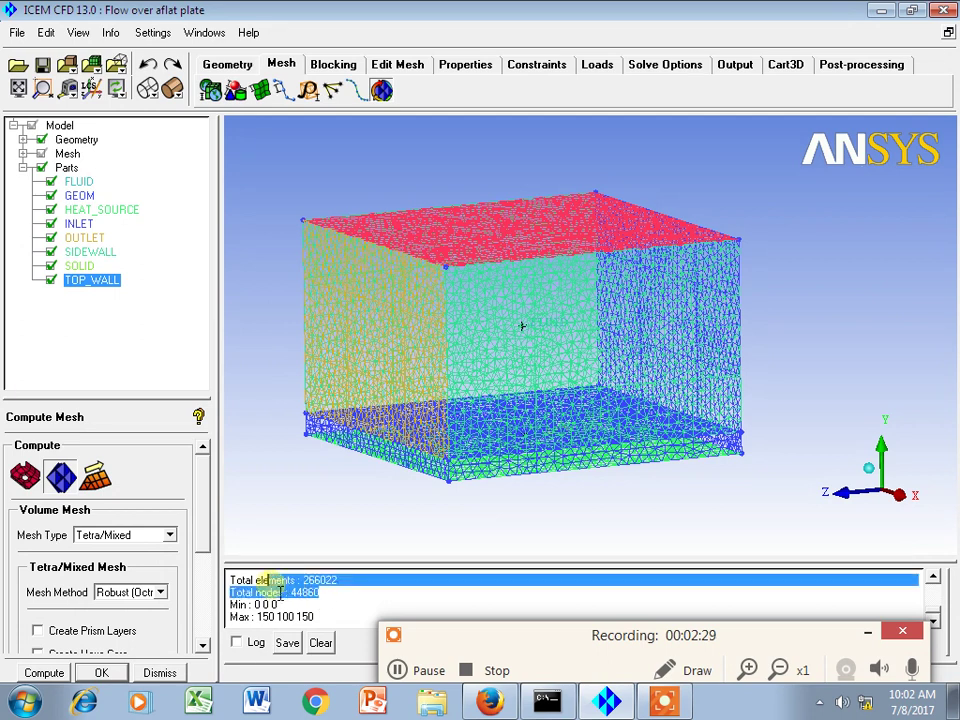
left_click(340, 612)
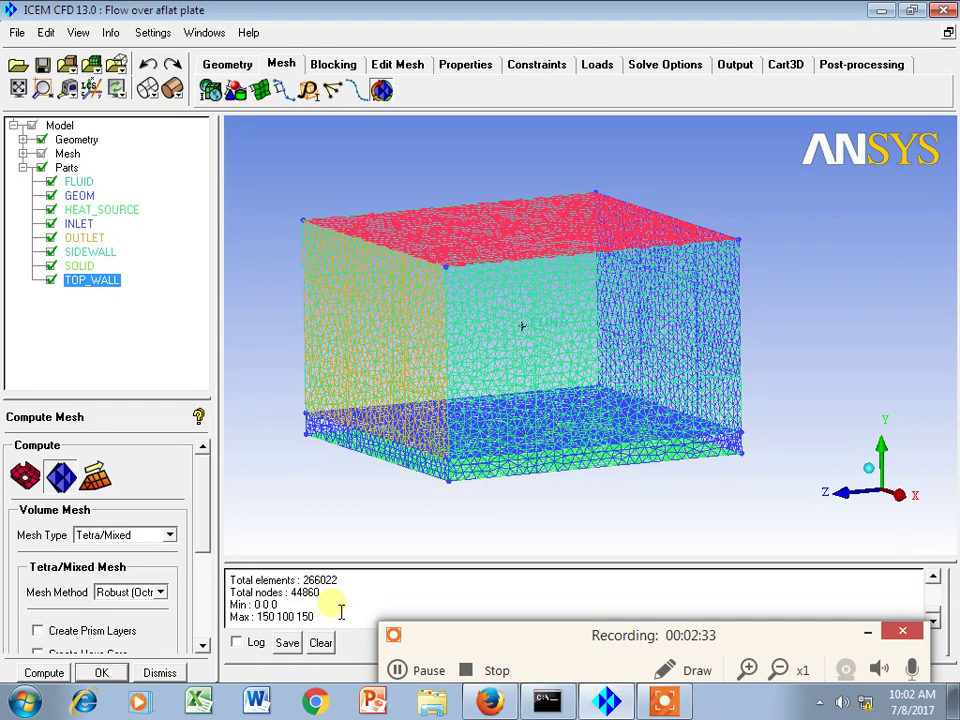
left_click_drag(335, 598, 228, 582)
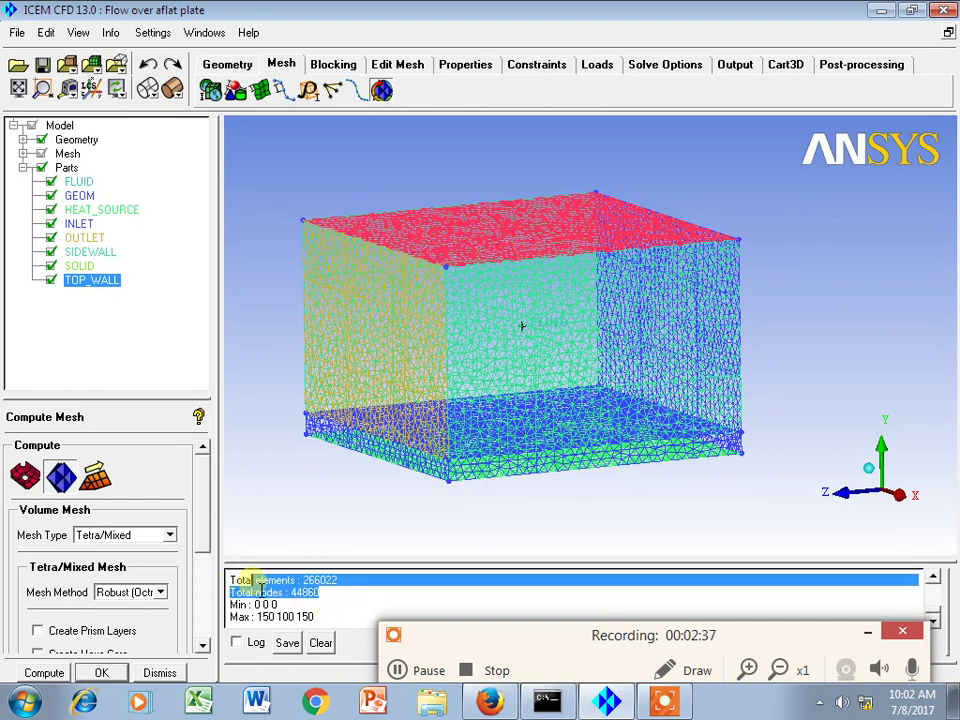
left_click(361, 612)
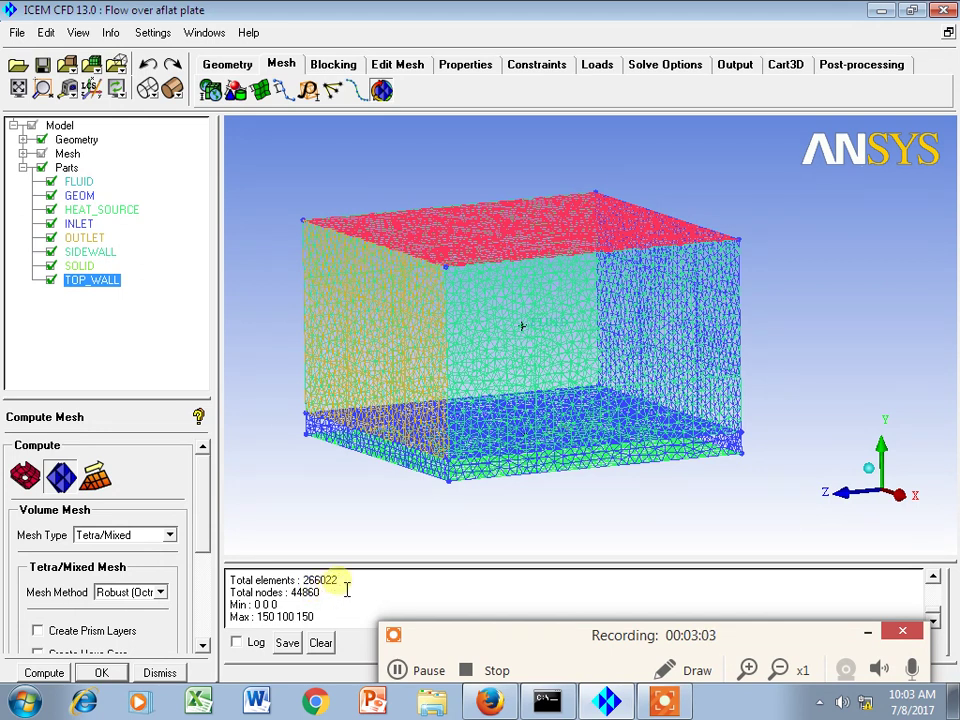
left_click_drag(345, 582, 237, 580)
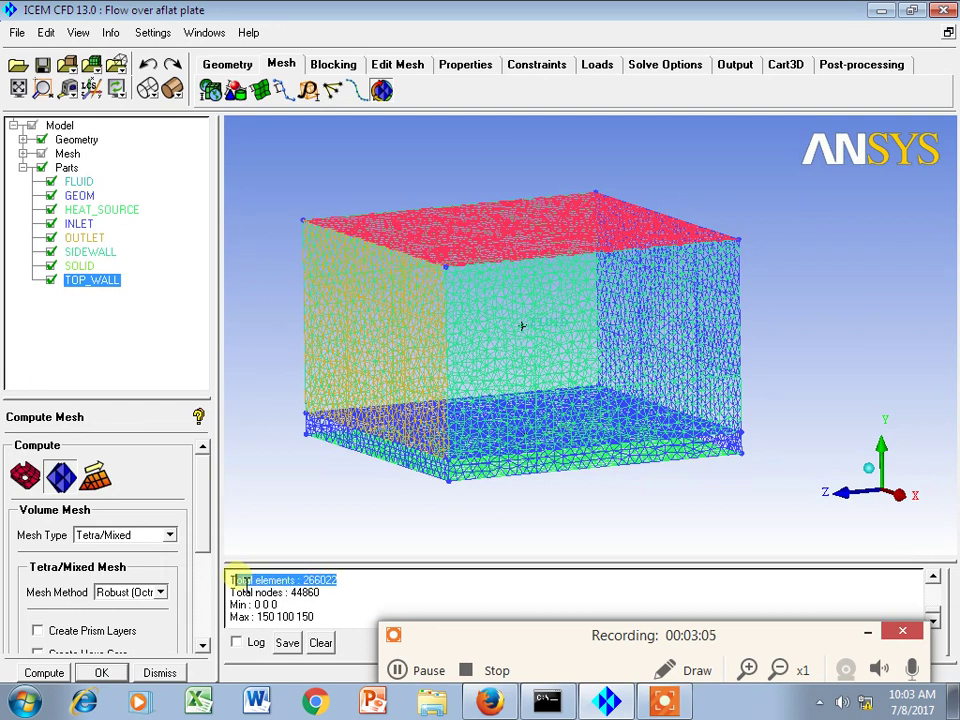
left_click_drag(322, 592, 233, 580)
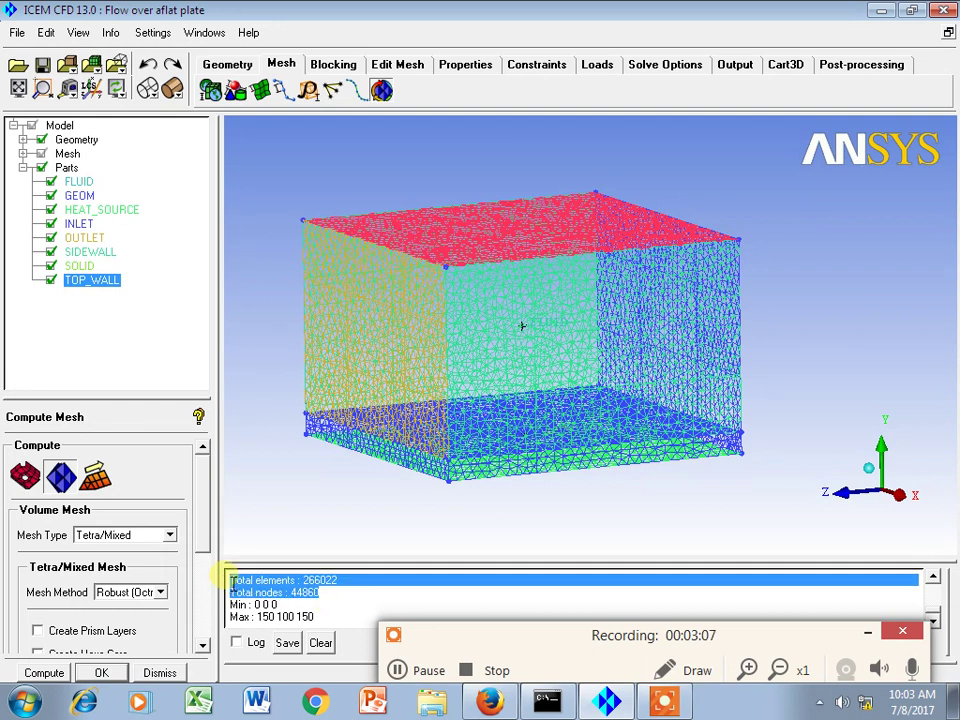
Step: Change the global mesh scale factor from 1 to 1.5
left_click(211, 91)
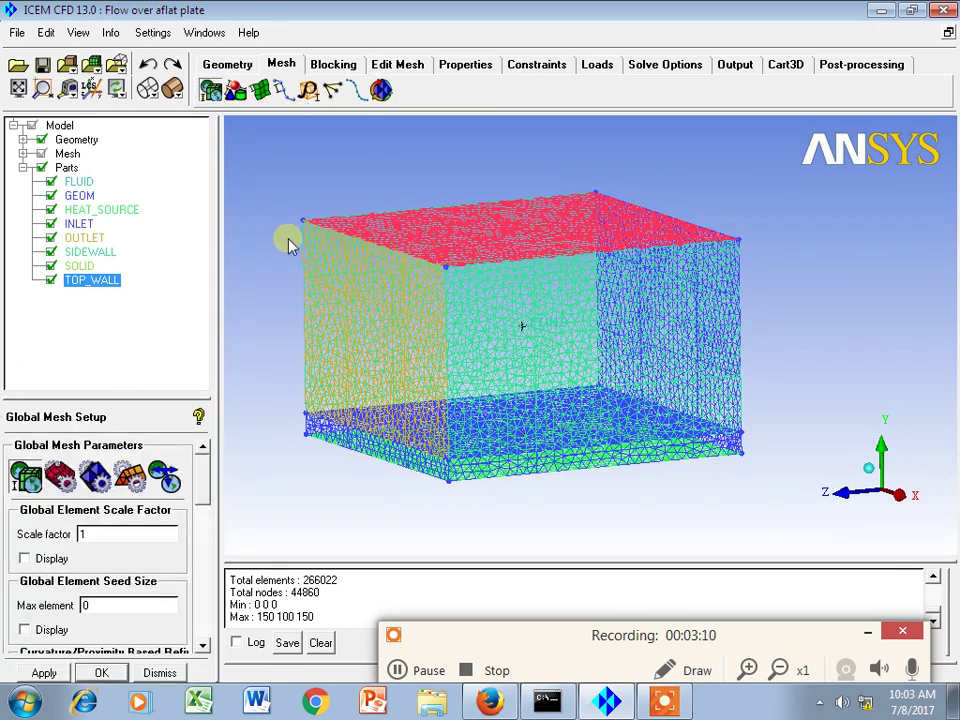
left_click(95, 536)
type(".5")
left_click_drag(303, 580, 330, 594)
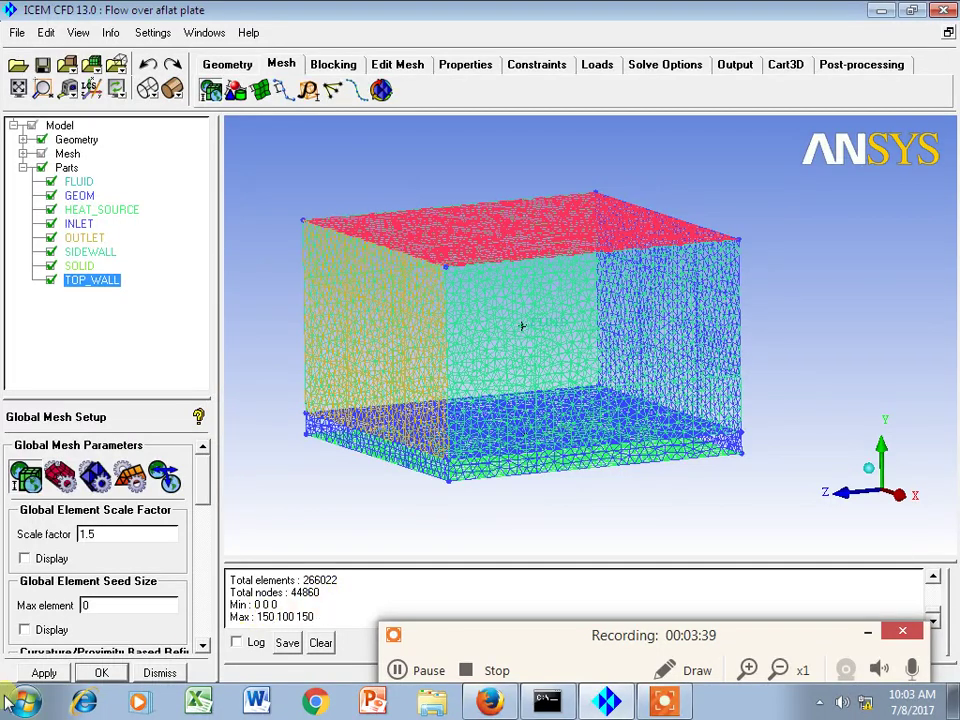
Step: Apply the 1.5 scale factor and recompute the Tetra/Mixed mesh, replacing the old one
left_click(42, 674)
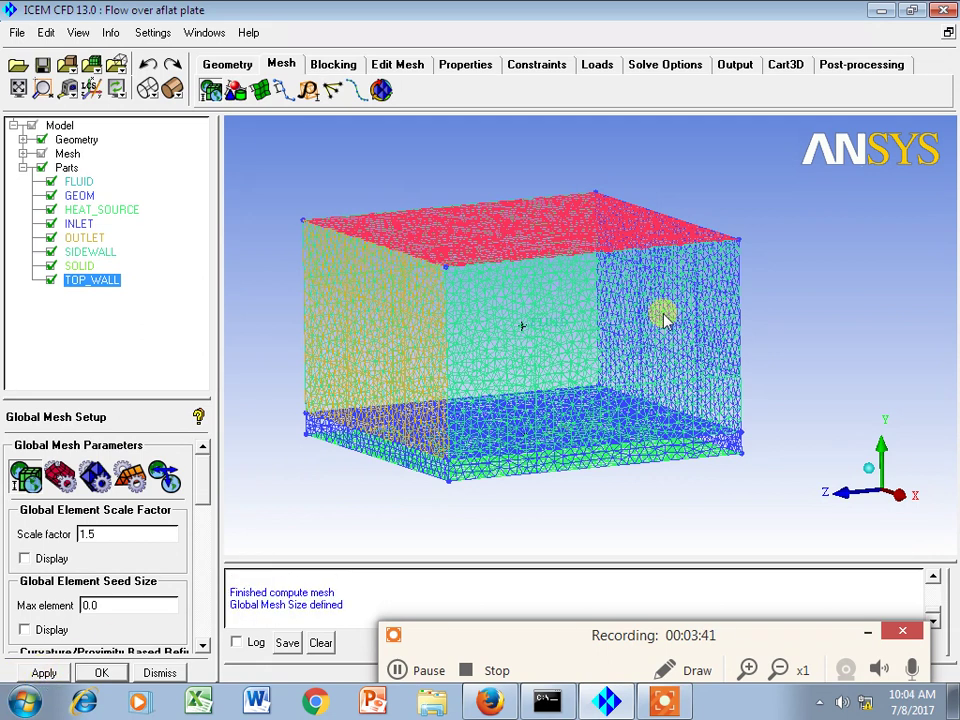
left_click(382, 91)
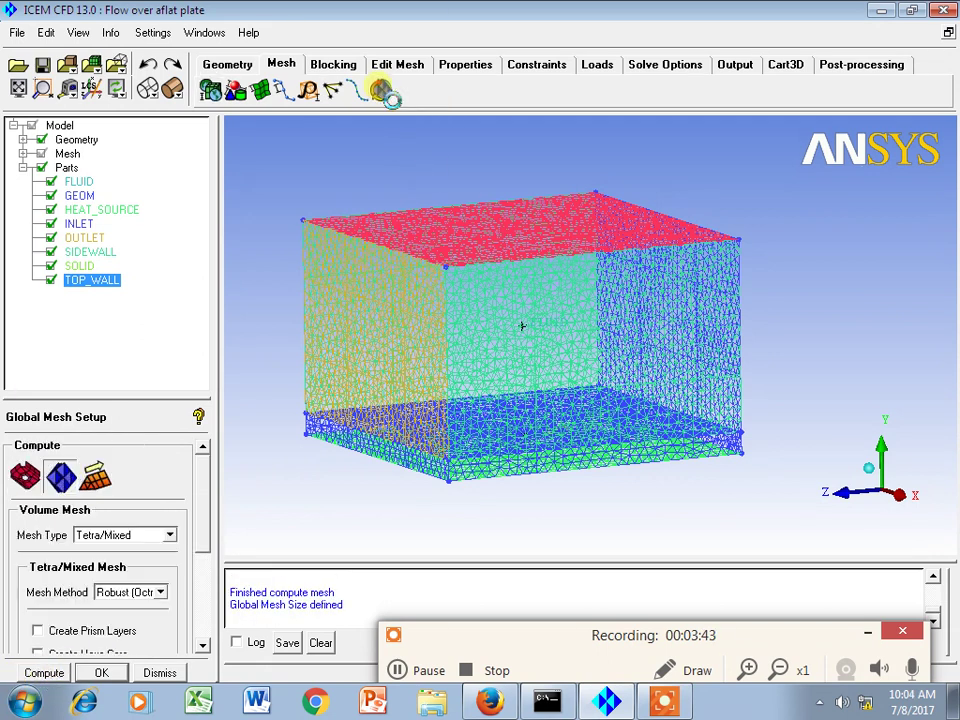
left_click(52, 672)
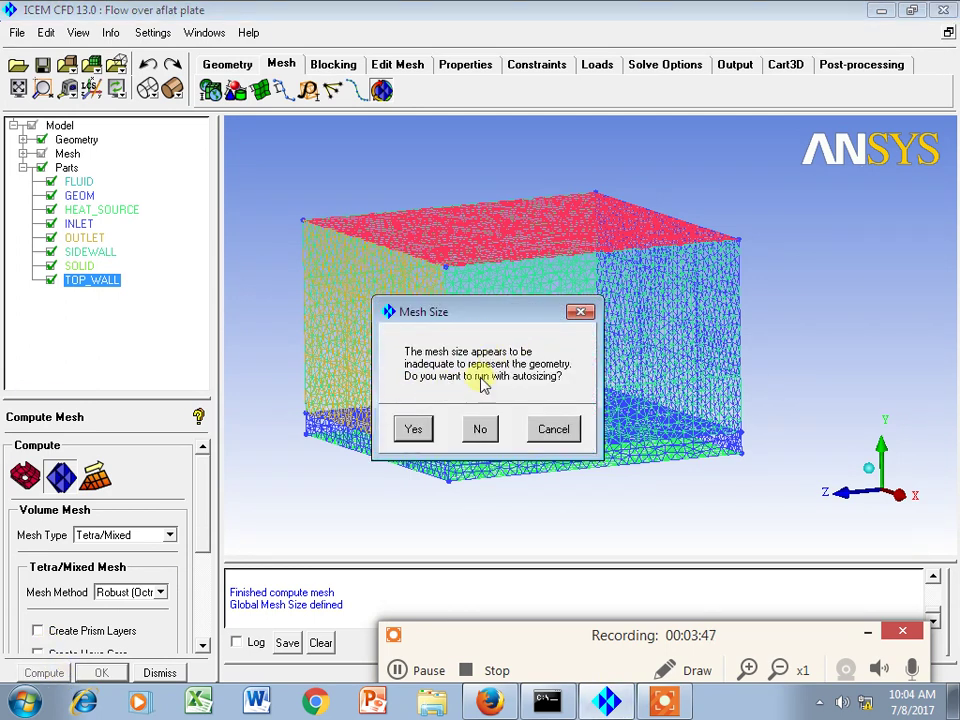
left_click(416, 428)
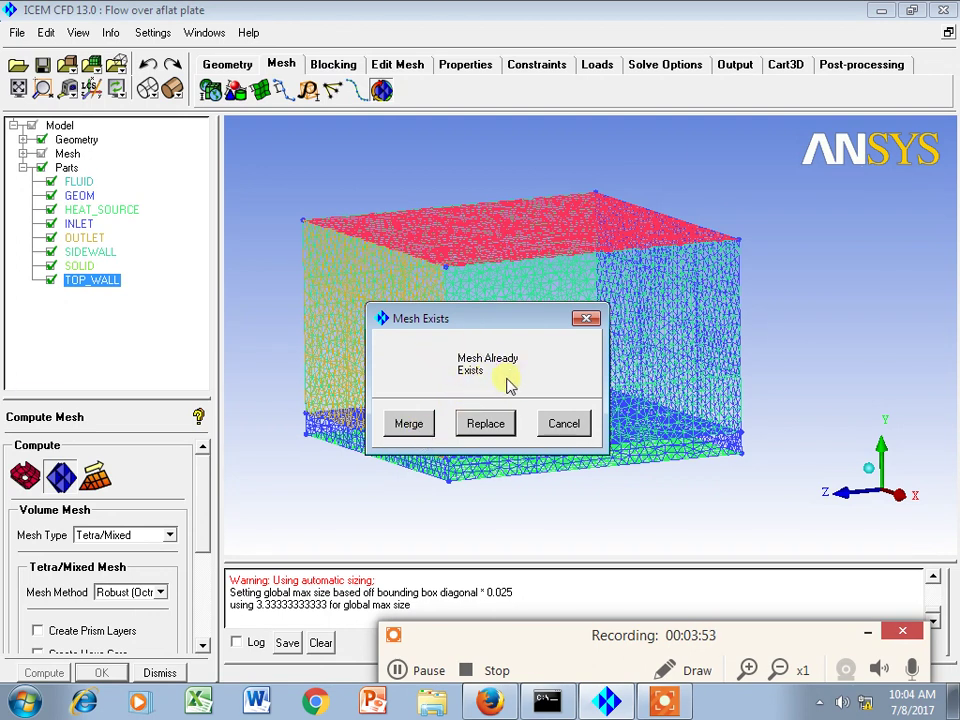
left_click(496, 425)
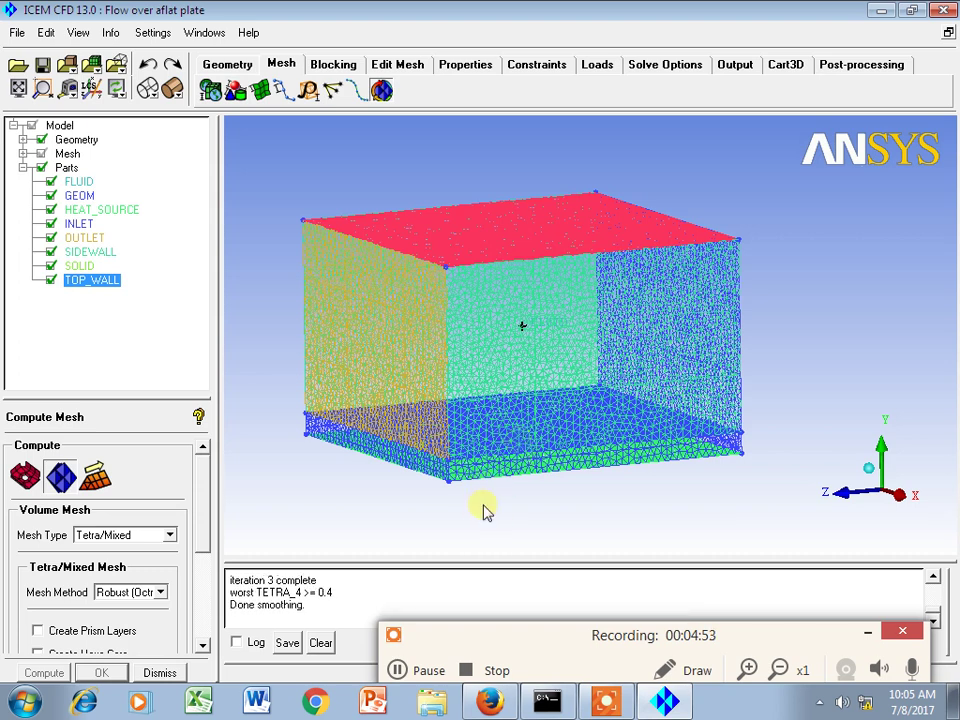
left_click(933, 577)
left_click(933, 577)
left_click(933, 577)
left_click(933, 577)
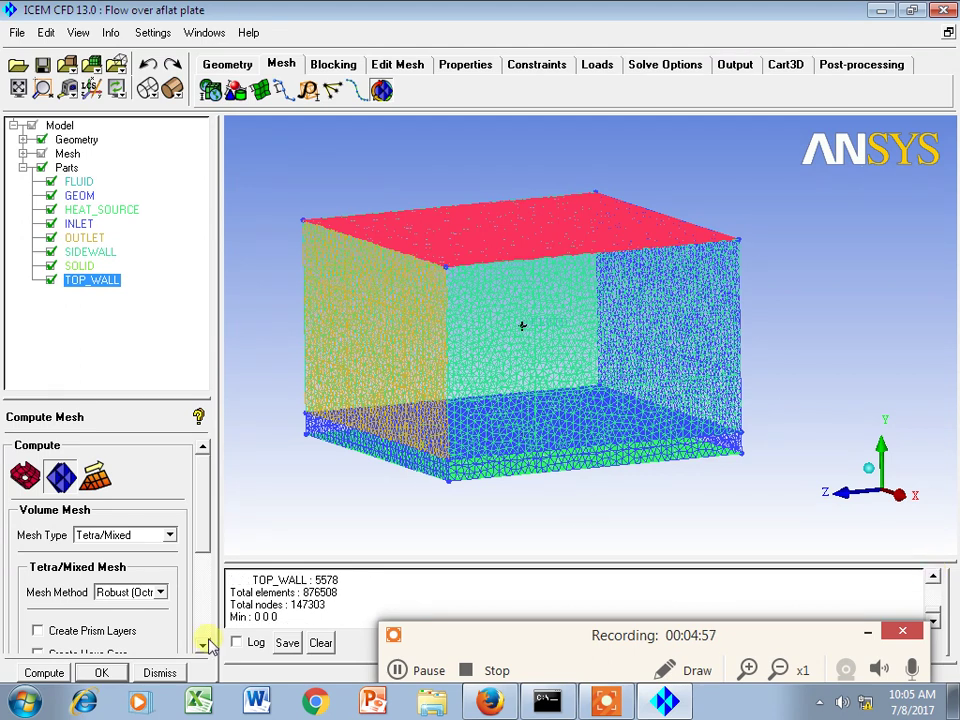
left_click_drag(328, 606, 241, 594)
left_click(303, 607)
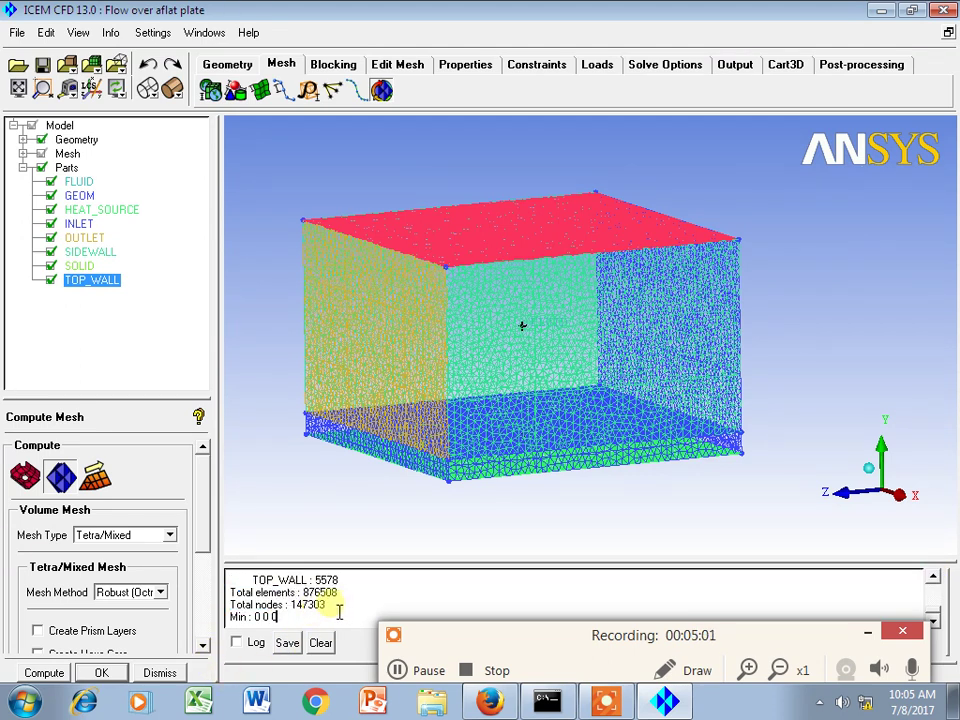
left_click_drag(336, 607, 289, 606)
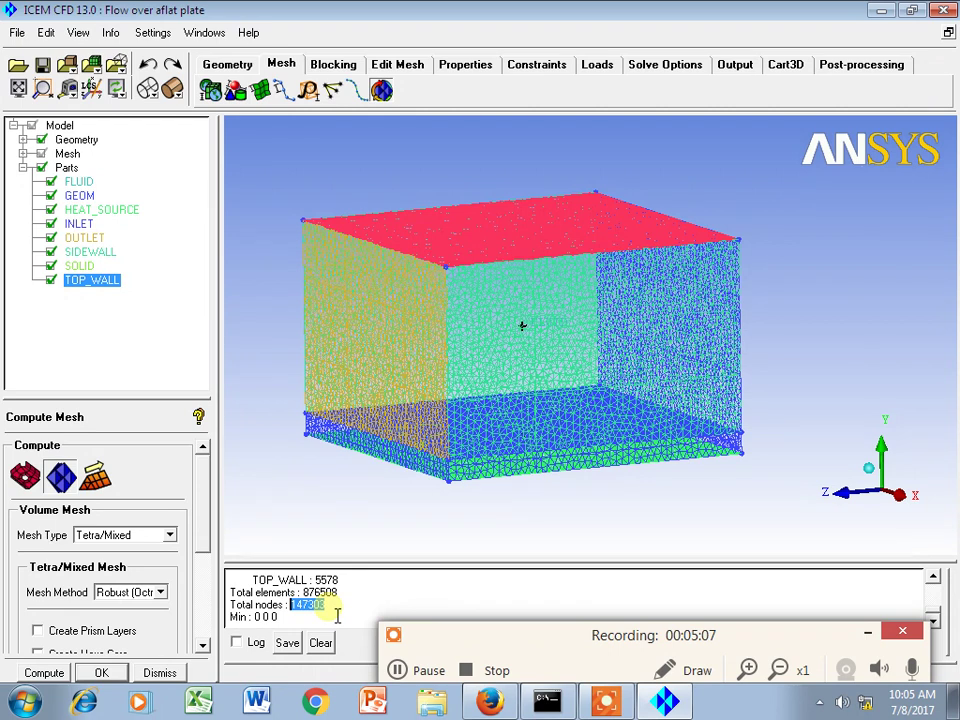
left_click(314, 620)
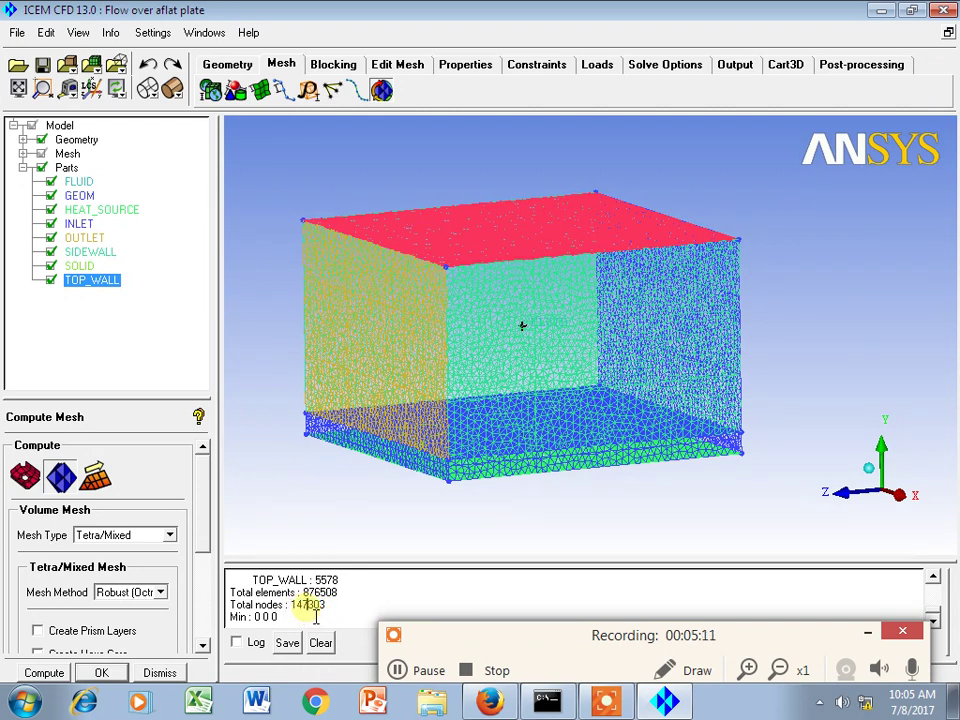
left_click_drag(303, 617, 325, 620)
double_click(296, 608)
mouse_move(229, 604)
left_mouse_down()
mouse_move(332, 619)
mouse_move(322, 596)
mouse_move(237, 597)
left_mouse_up()
left_click(341, 596)
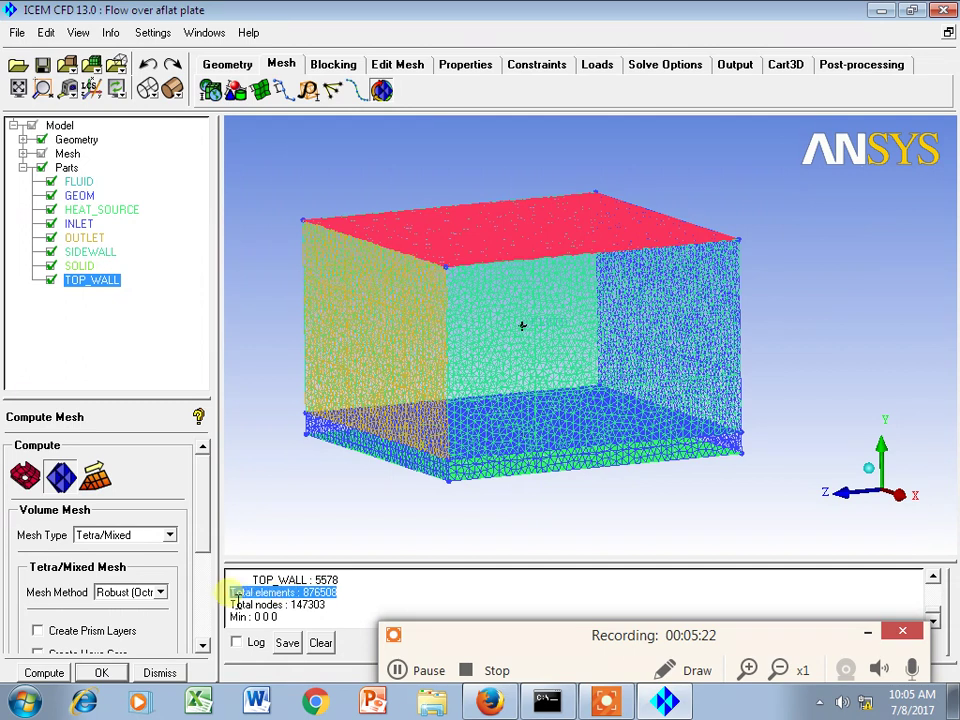
left_click(345, 607)
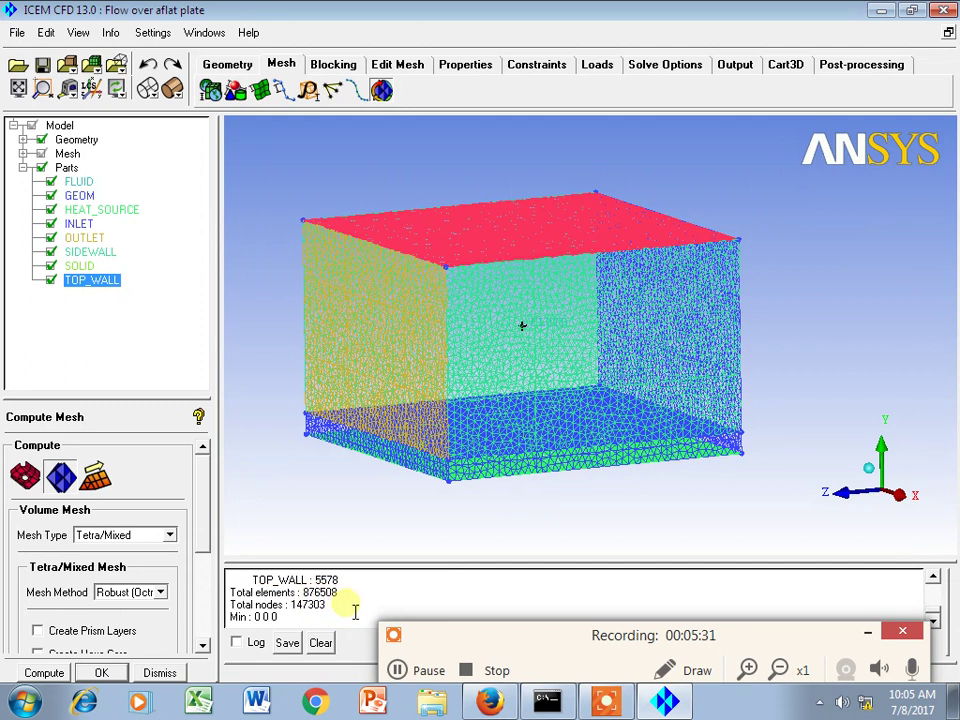
left_click_drag(350, 597, 228, 597)
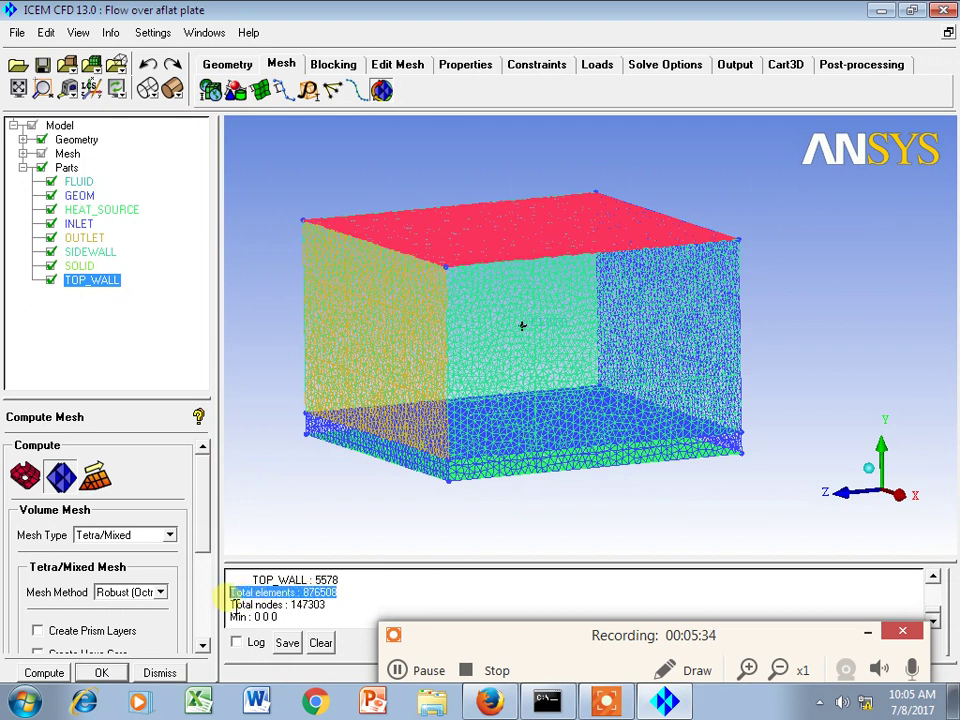
left_click_drag(354, 598, 216, 591)
left_click_drag(330, 607, 241, 593)
left_click(368, 610)
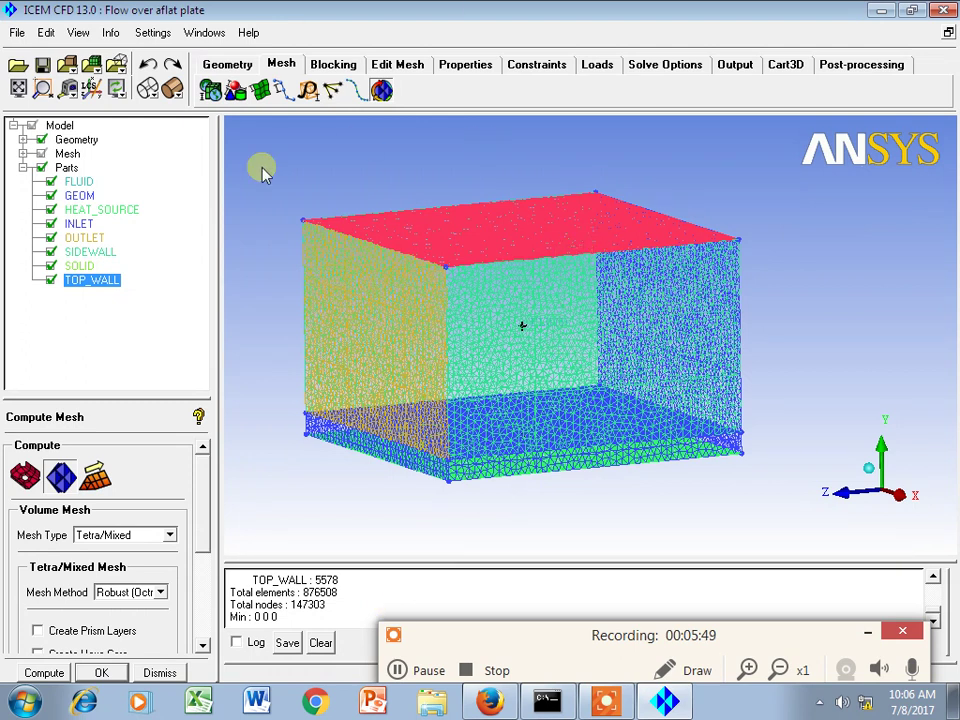
Step: Open Check Mesh under Edit Mesh and widen the panel to read its diagnostics
left_click(408, 66)
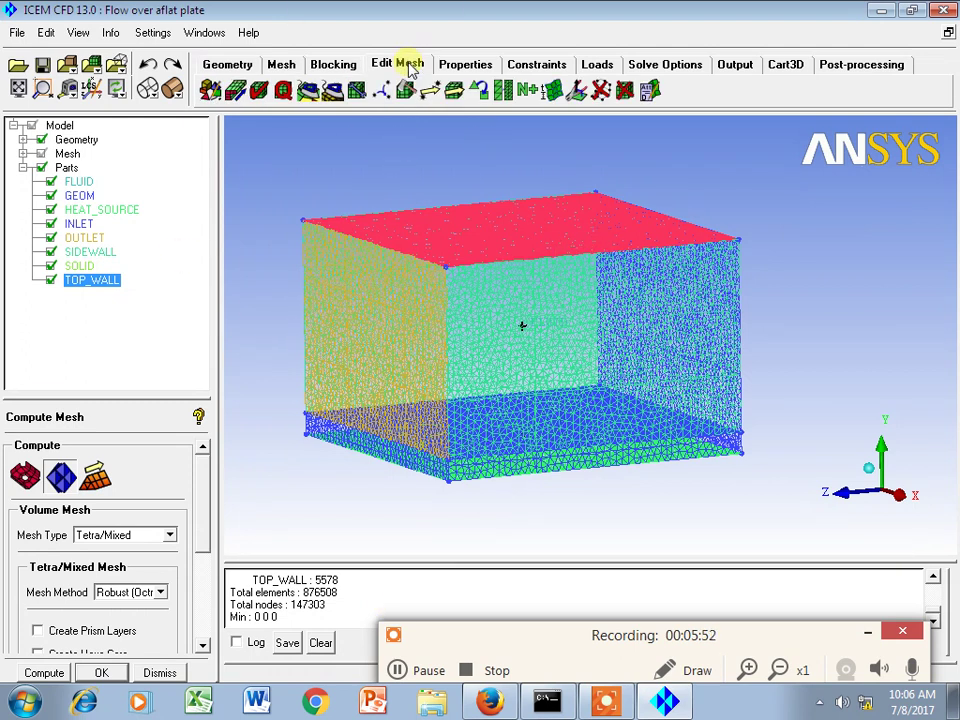
left_click(258, 92)
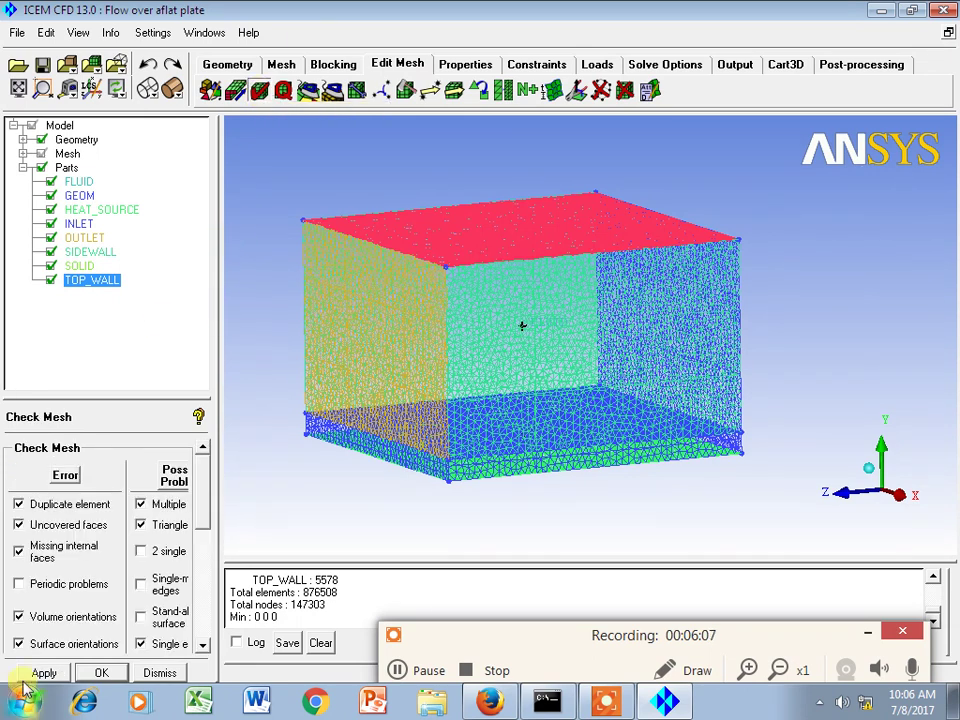
left_click_drag(220, 504, 315, 506)
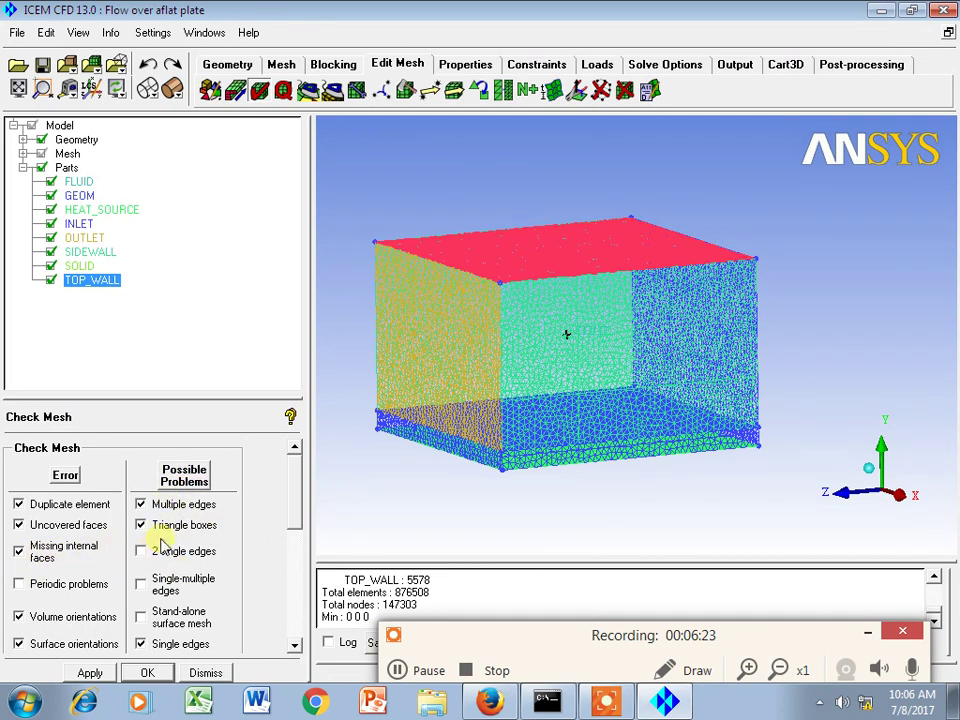
scroll(300, 515, "down", 1)
scroll(300, 520, "down", 4)
Step: Run Check Mesh, subset 564 multiple-edge elements, and delete 531 unconnected vertices
left_click(100, 673)
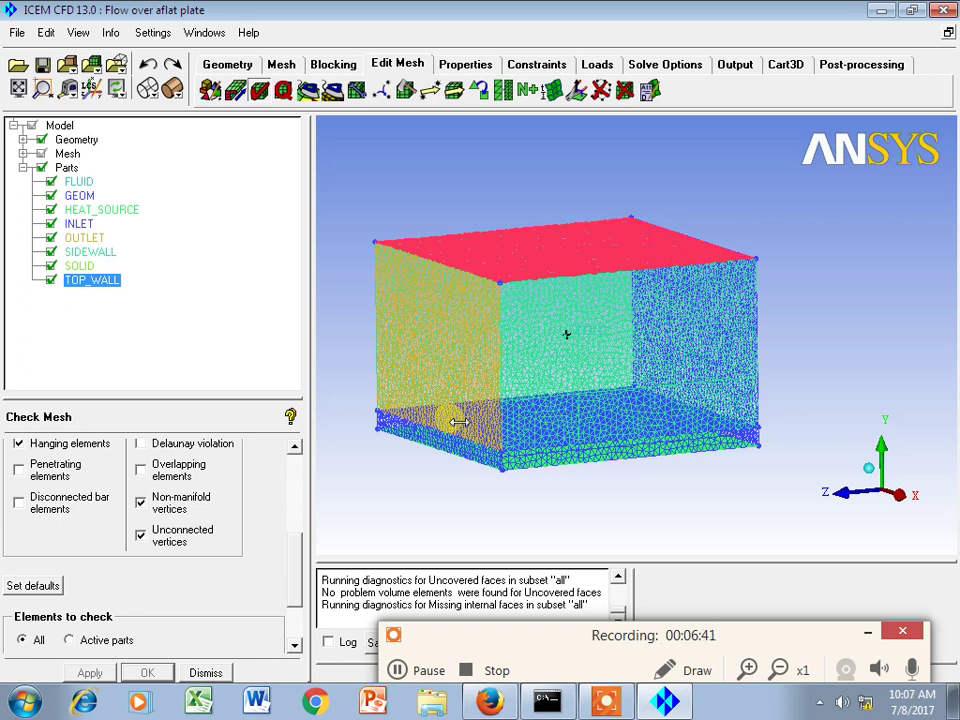
left_click_drag(458, 422, 451, 423)
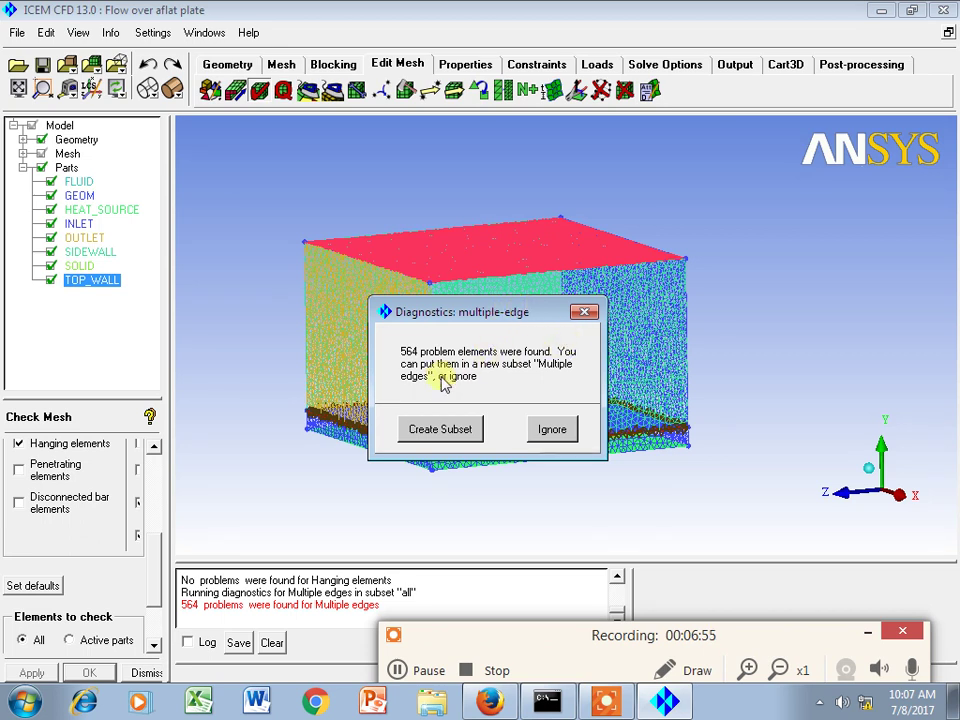
left_click(442, 433)
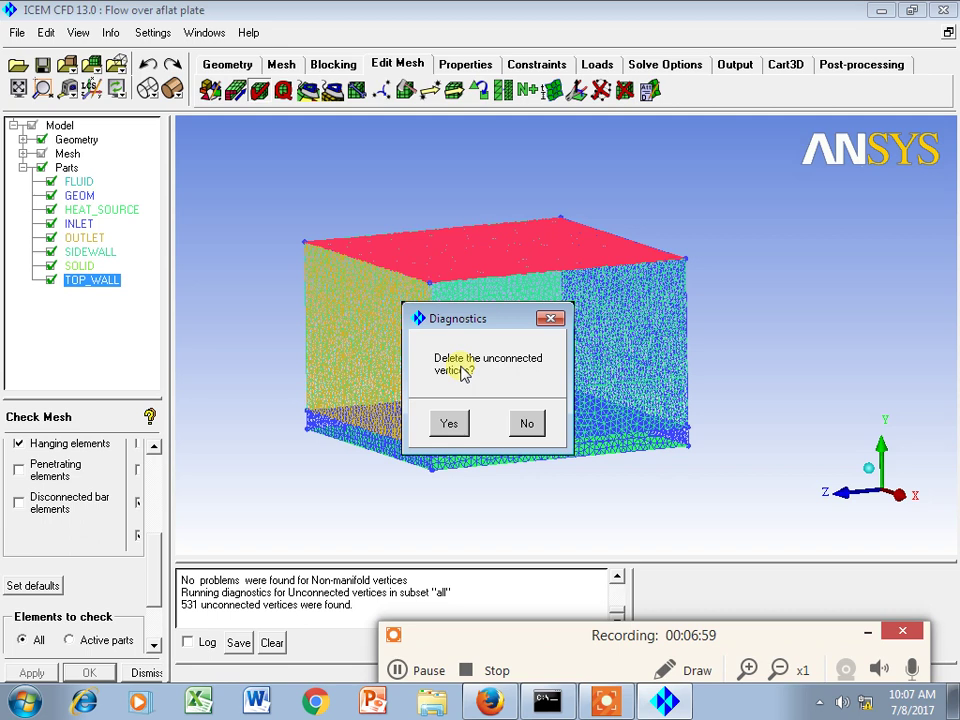
left_click(446, 424)
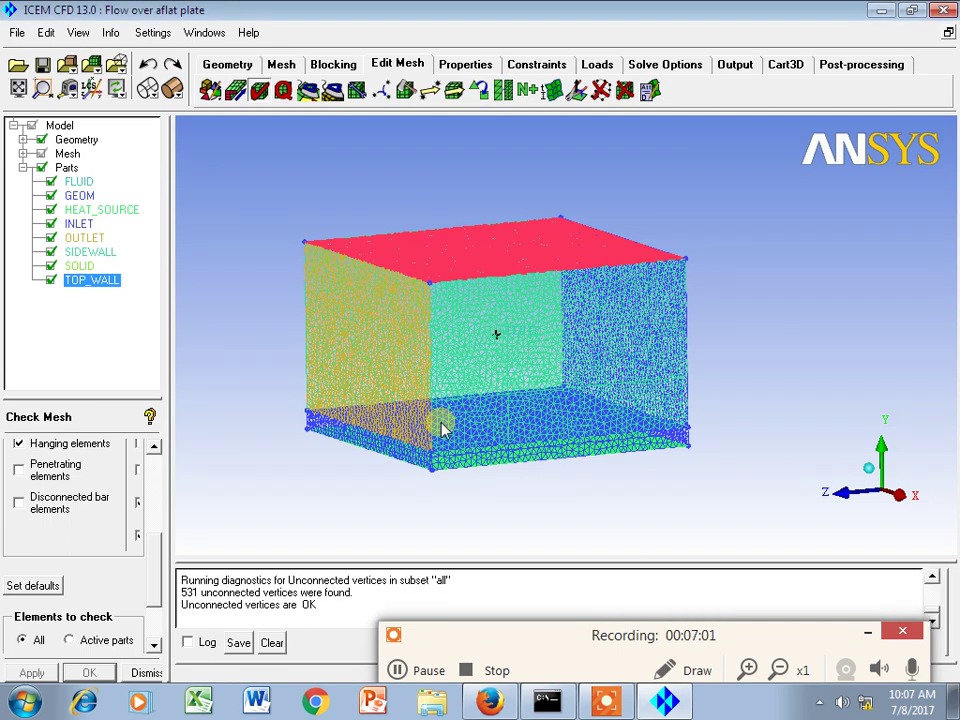
Step: Display the quality histogram, then smooth globally for 5 iterations up to 0.20
left_click(283, 91)
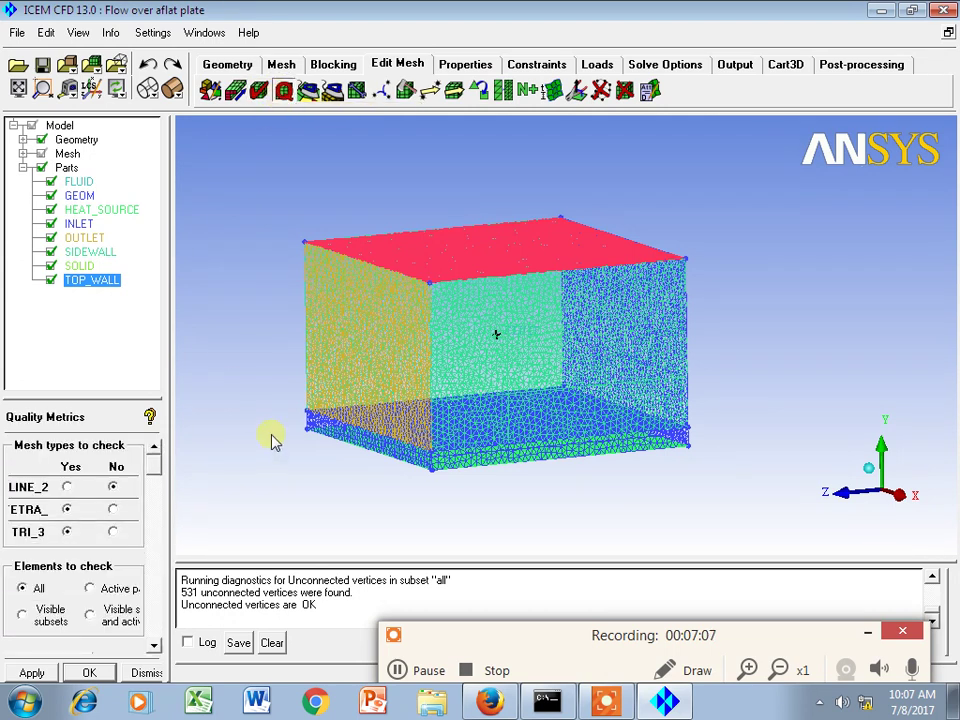
left_click(32, 672)
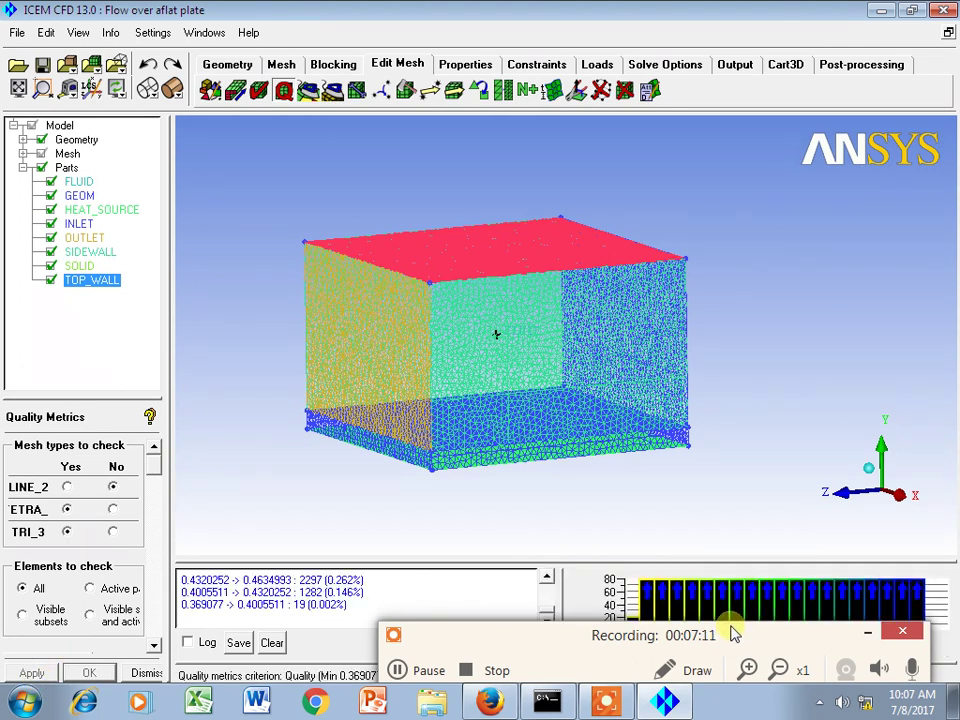
left_click_drag(566, 636, 484, 705)
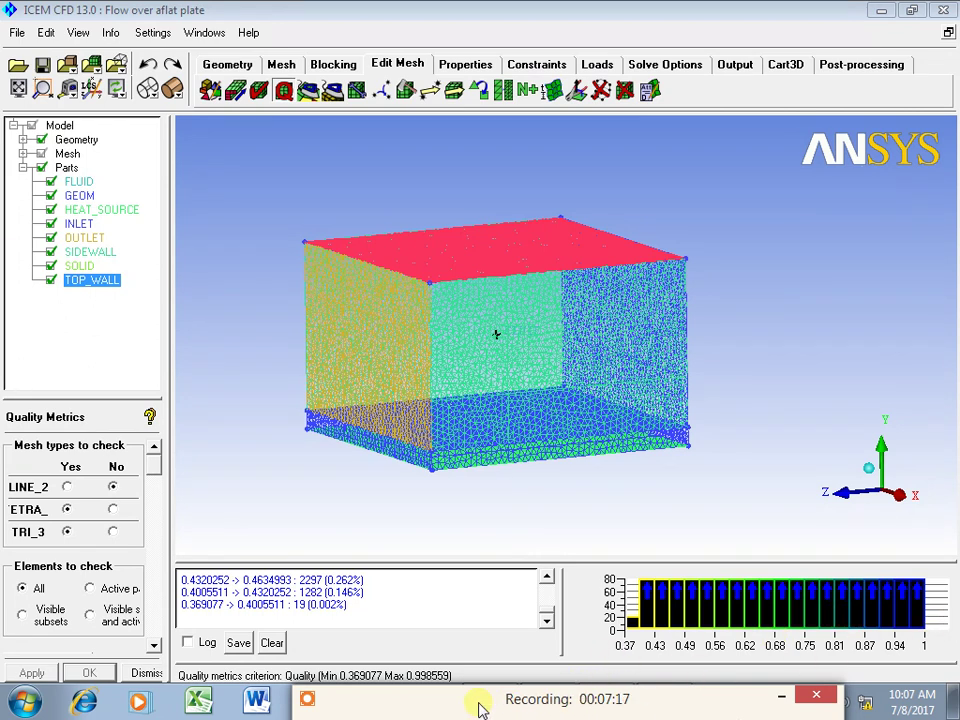
left_click(310, 90)
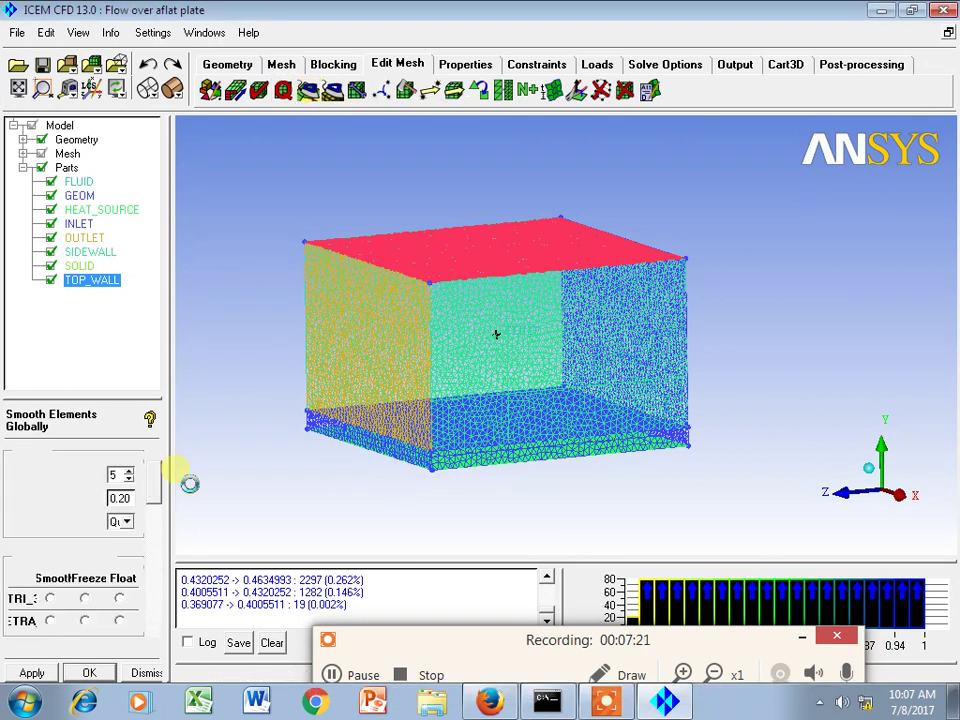
left_click(30, 672)
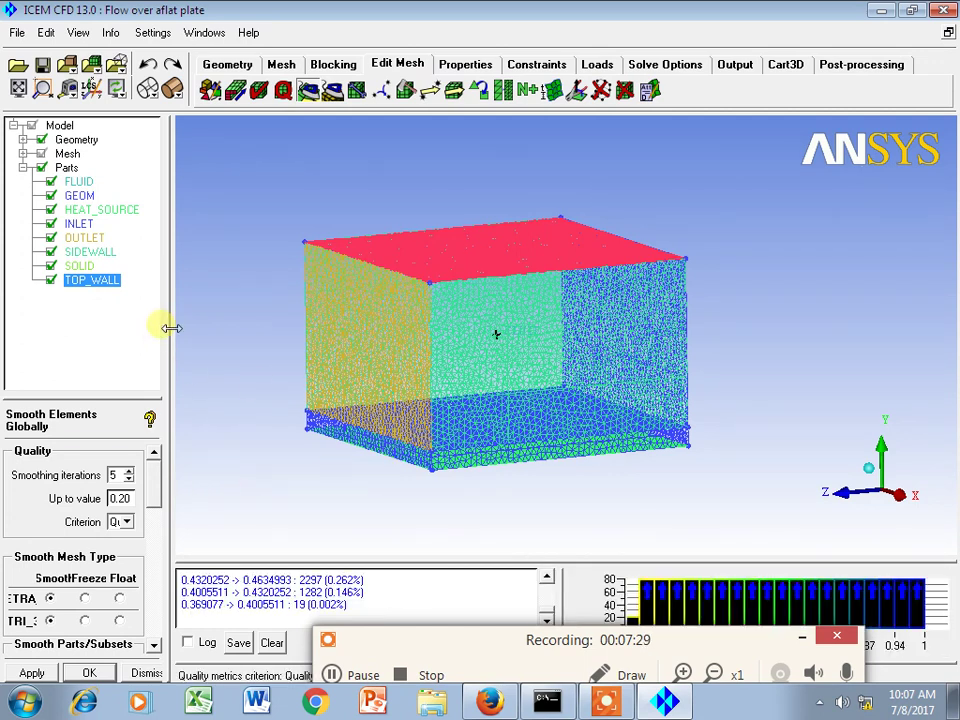
Step: Select Fluent_V6 as output solver with ANSYS as structural solver and apply
left_click(737, 66)
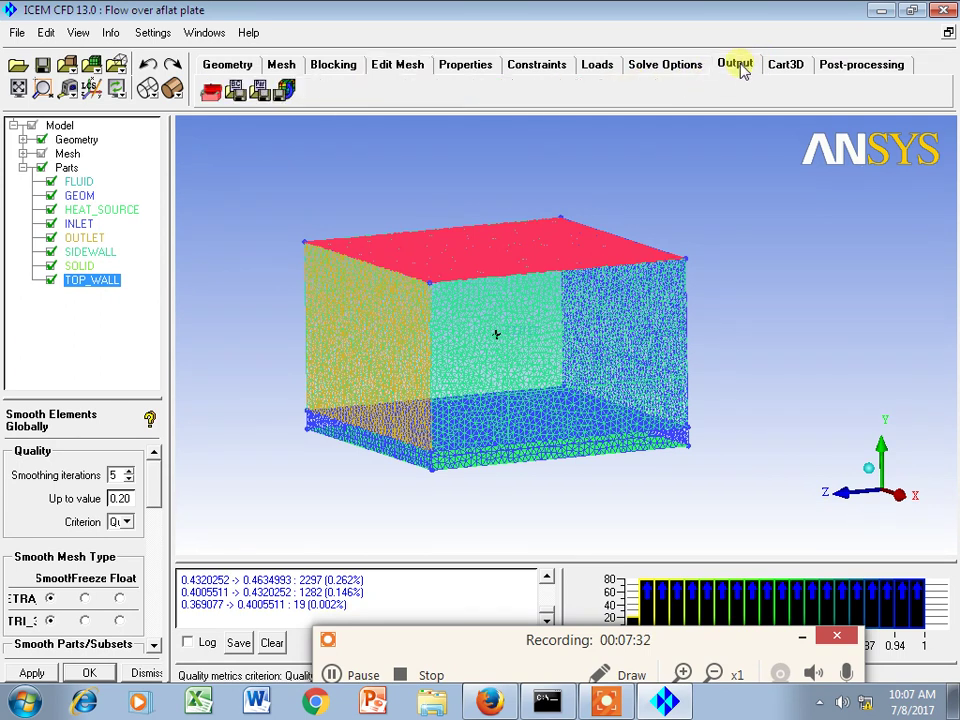
left_click(213, 89)
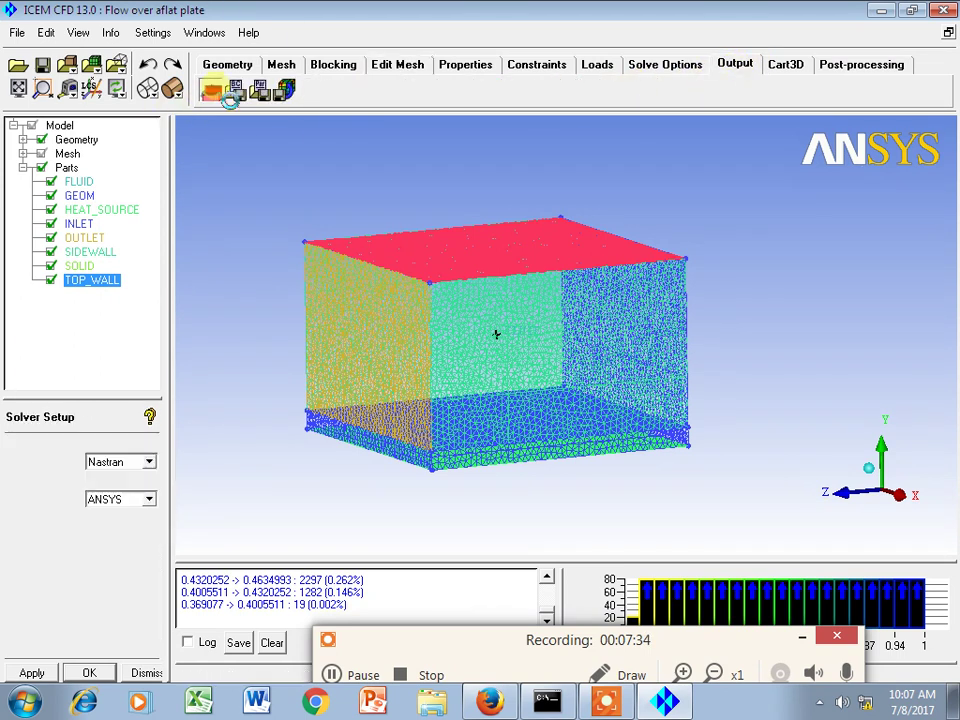
left_click(146, 462)
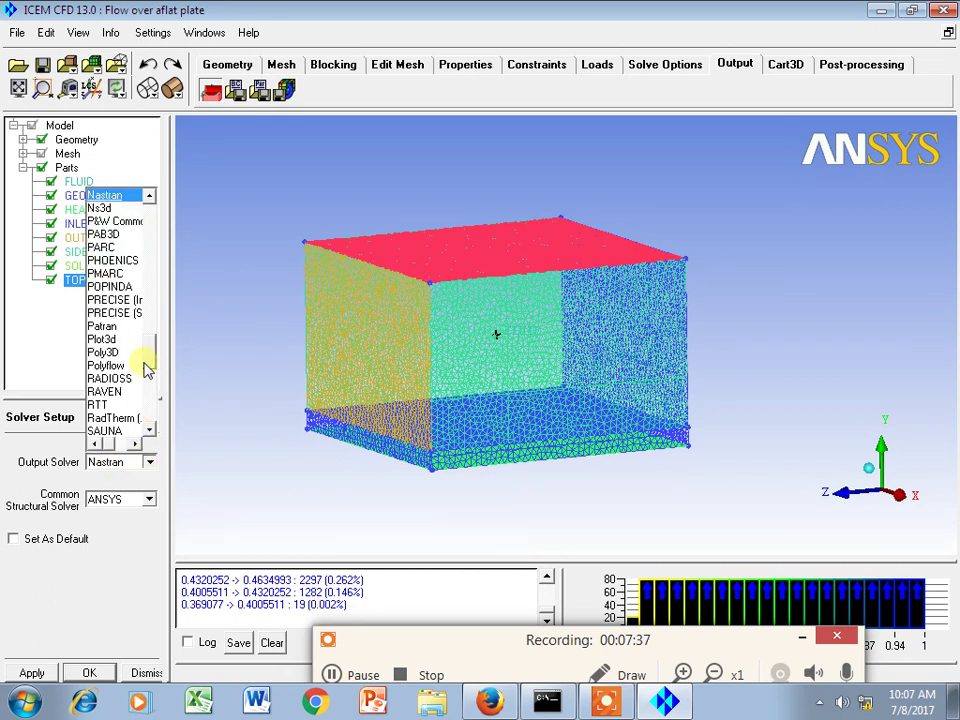
left_click_drag(146, 366, 150, 302)
left_click(128, 294)
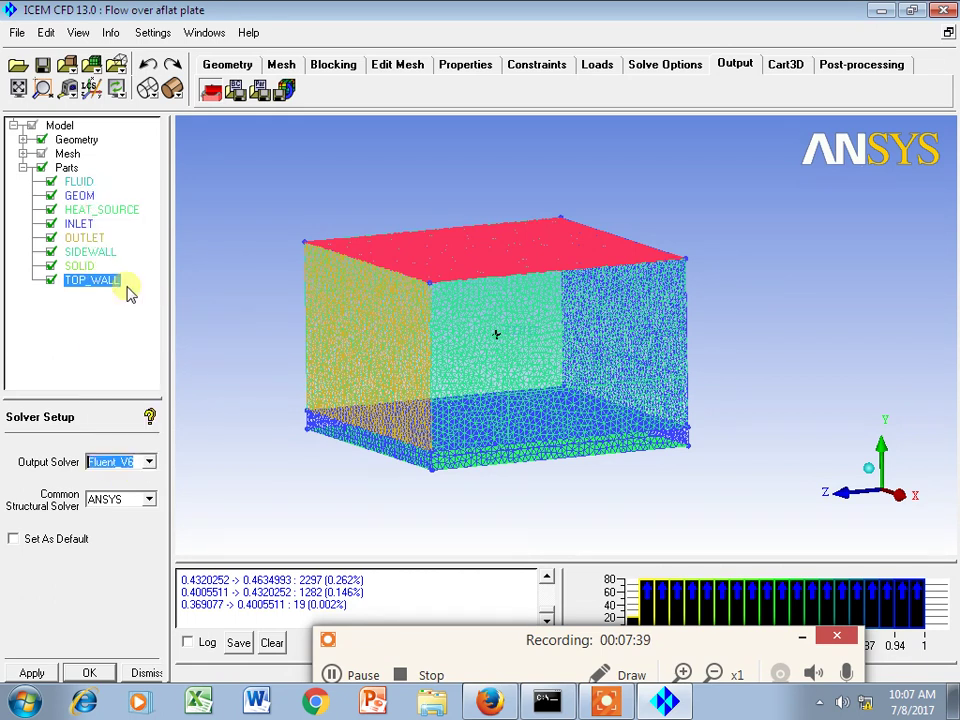
left_click(149, 500)
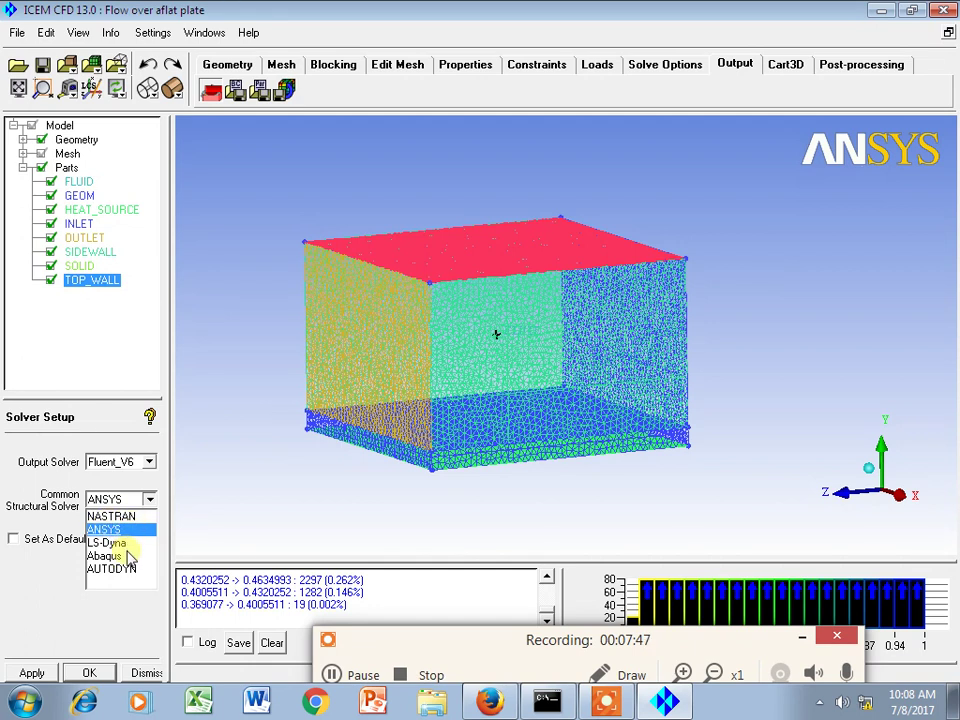
left_click(62, 567)
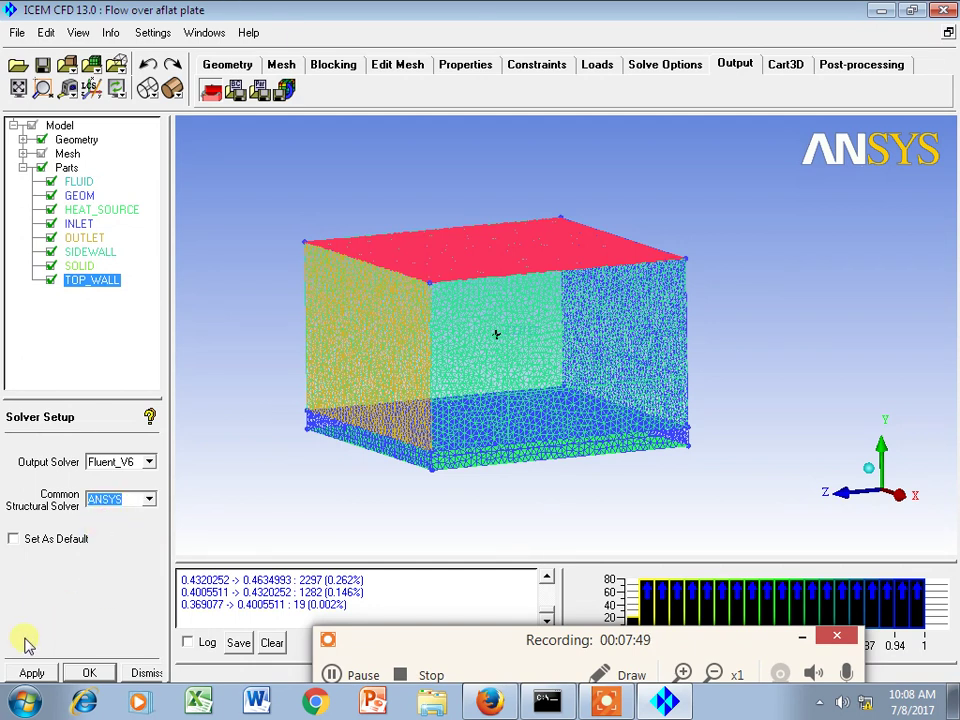
left_click(31, 671)
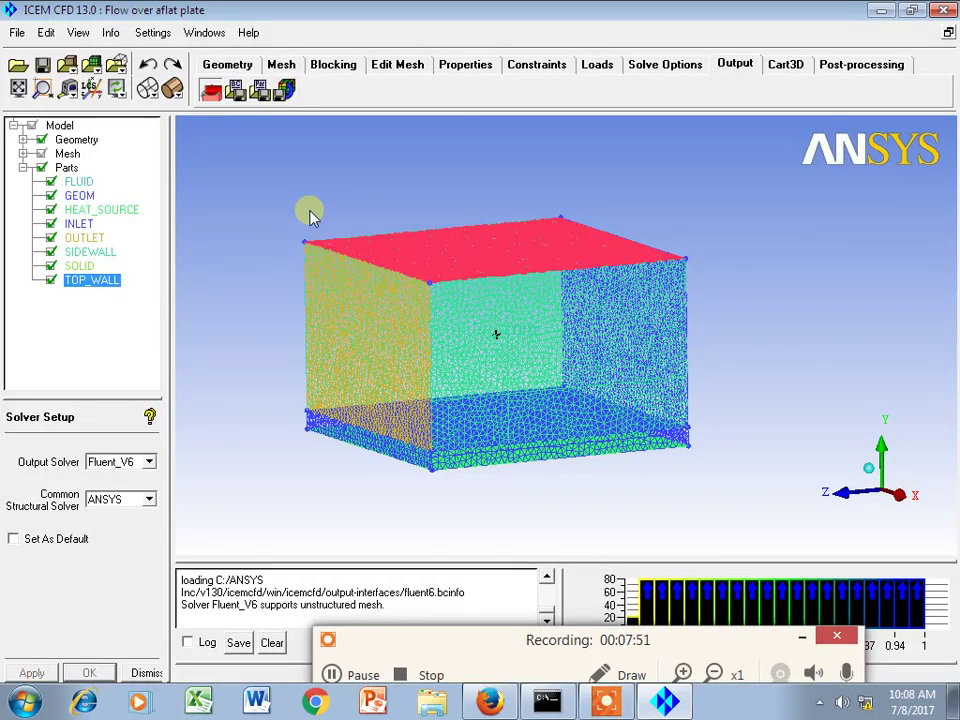
Step: Expand the Volumes, Surfaces and Mixed/unknown families in Boundary conditions and accept them
left_click(236, 91)
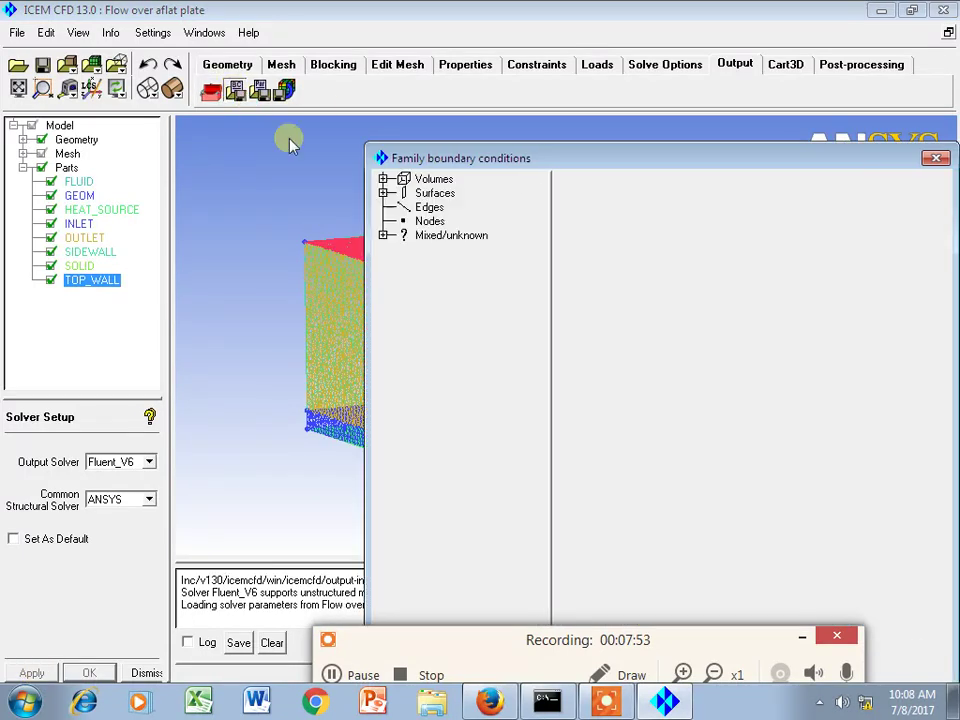
left_click(383, 179)
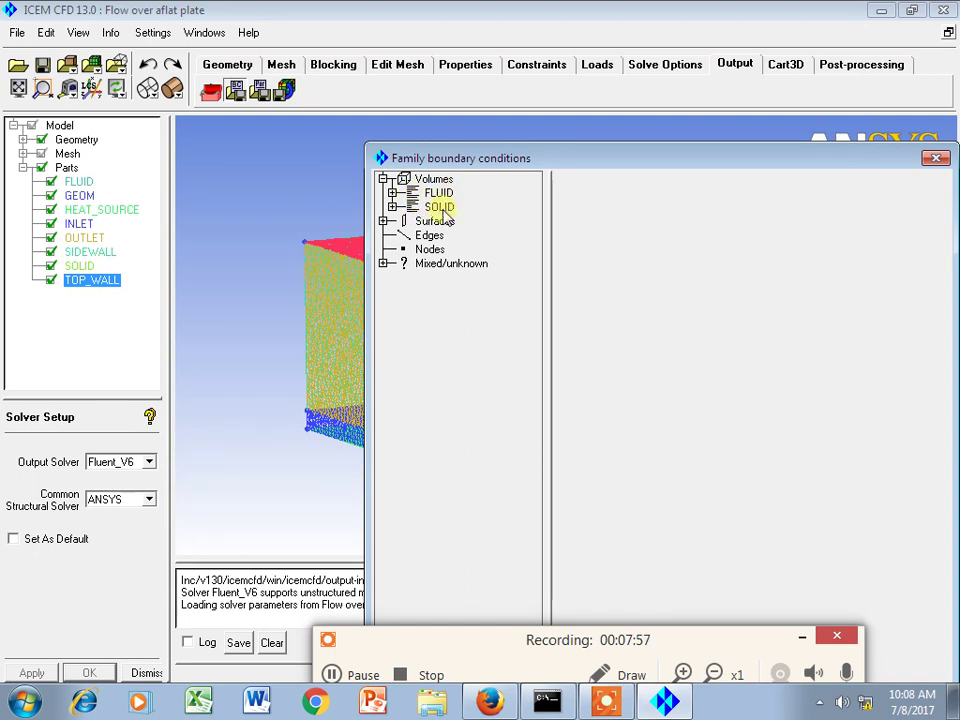
left_click(383, 221)
left_click(393, 263)
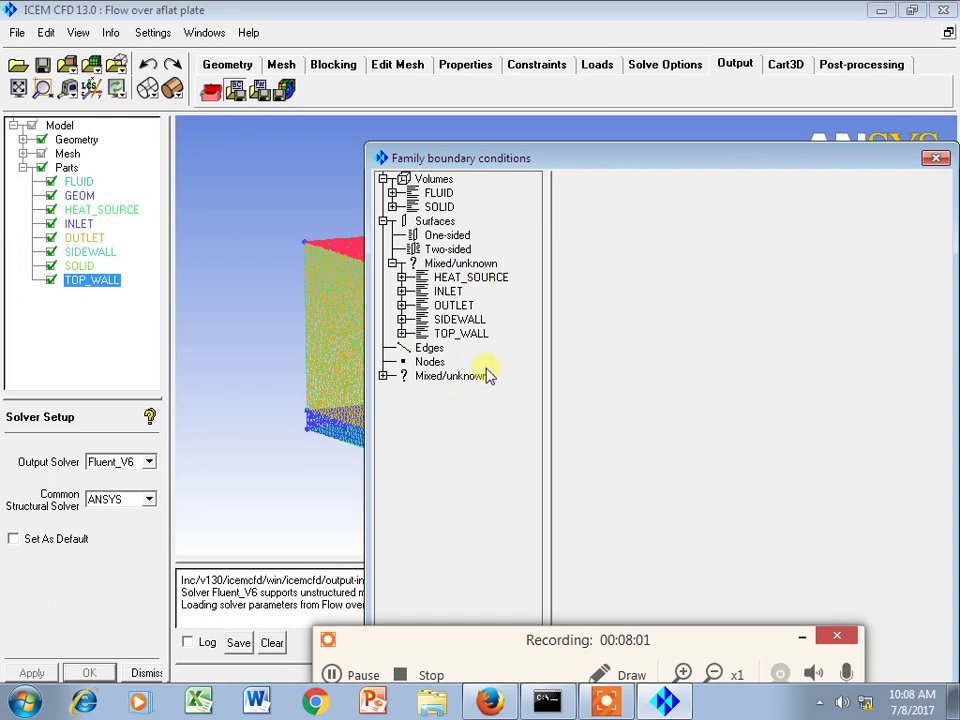
left_click_drag(594, 162, 508, 72)
left_click(549, 583)
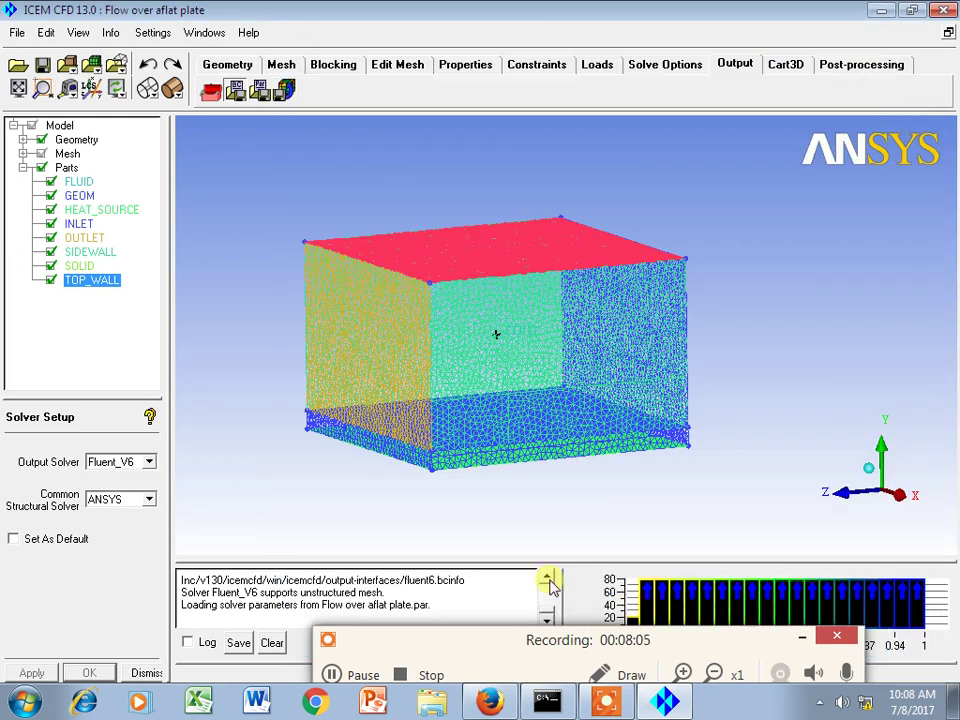
Step: Start writing the Fluent_V6 solver input, bringing up the save-project prompt
double_click(189, 606)
left_click_drag(211, 613, 330, 605)
left_click(330, 605)
left_click(285, 91)
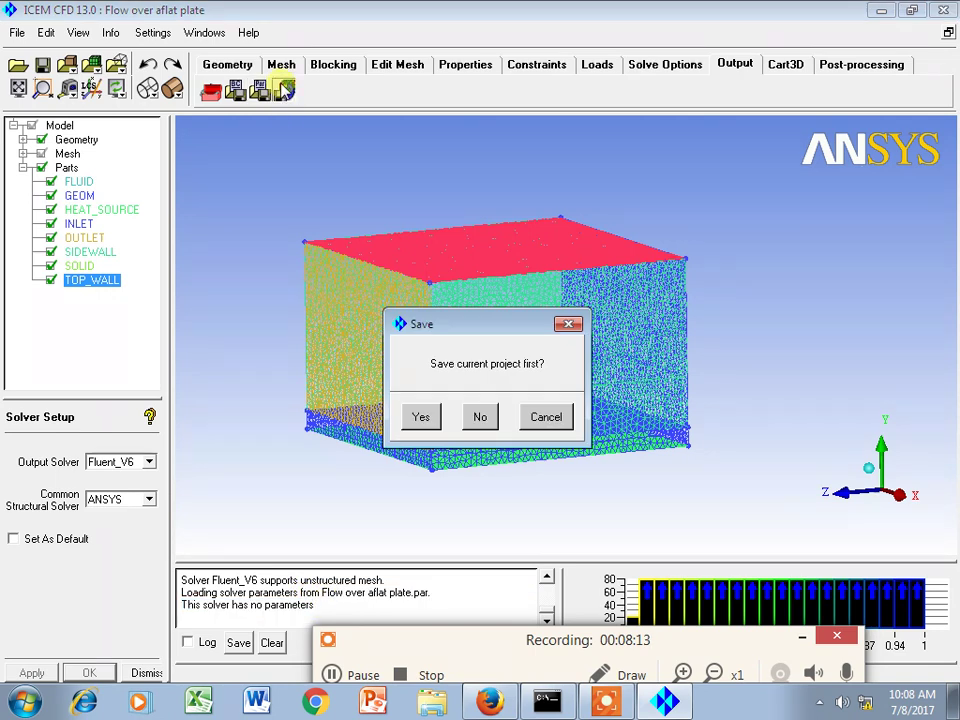
Step: Save the project and pick the Flow over aflat plate .uns mesh for export
left_click(421, 418)
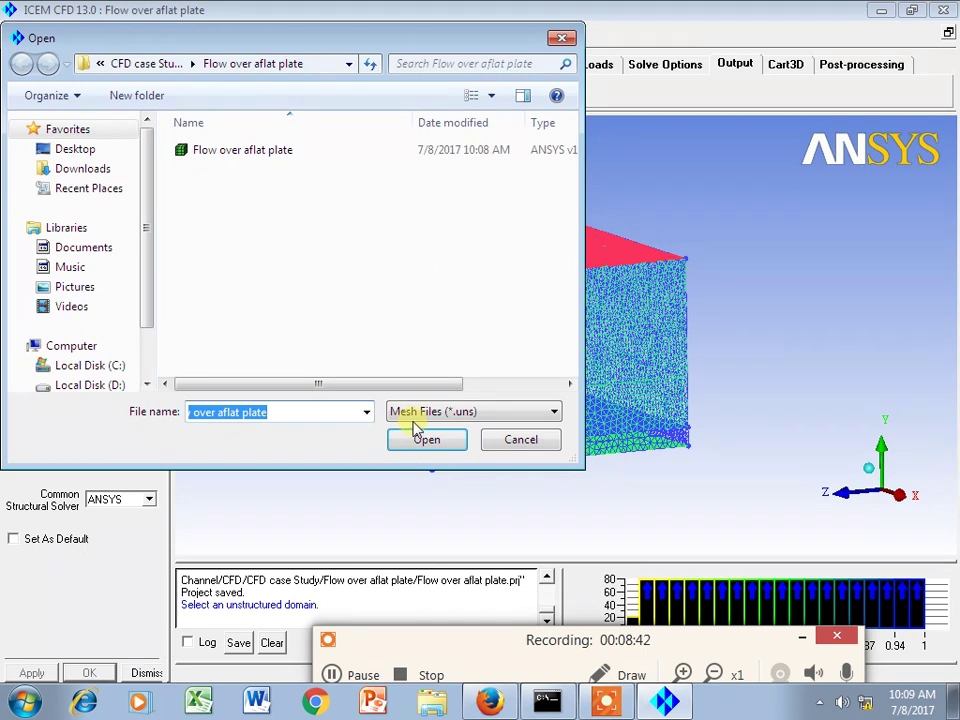
left_click(424, 440)
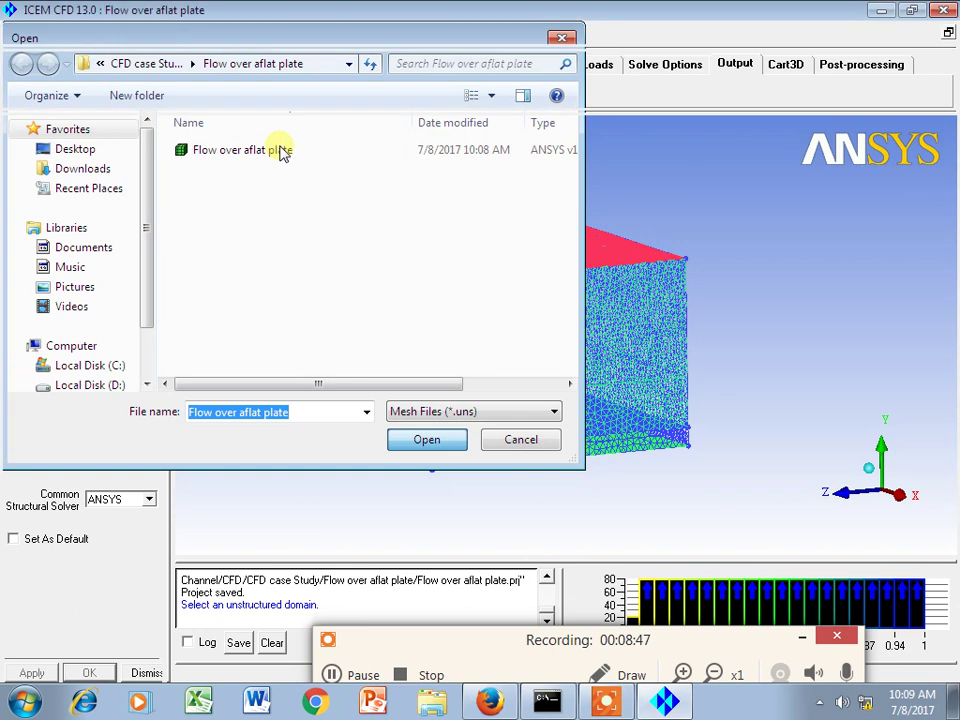
double_click(281, 150)
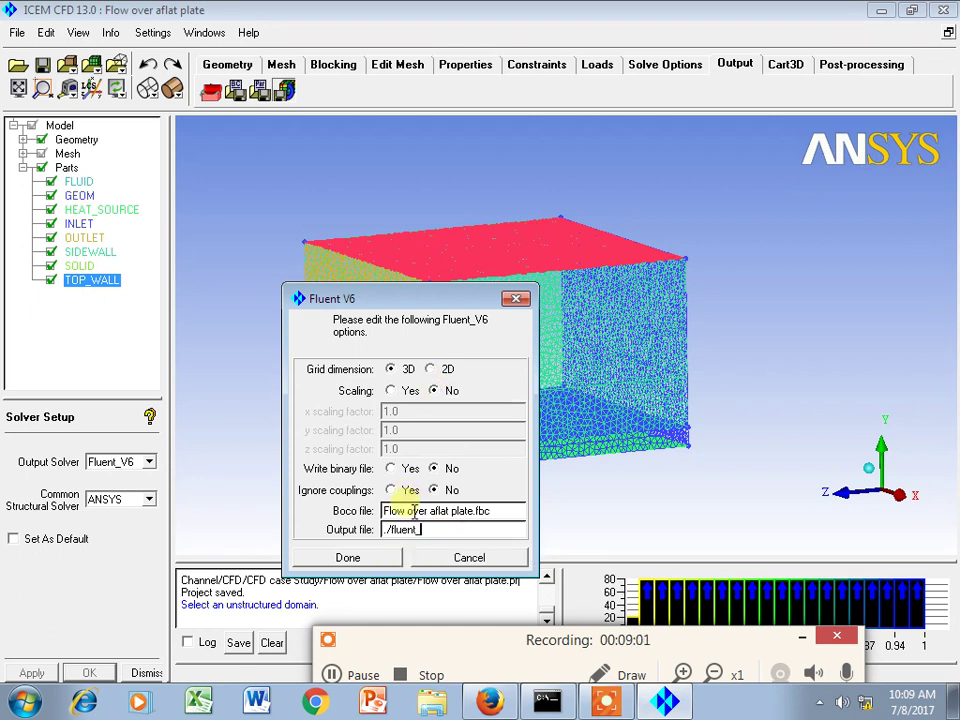
Step: Name the Fluent_V6 output file 'fluent_Flow over aflat plate' from the project name and write it
left_click_drag(382, 511, 471, 513)
key("ctrl+c")
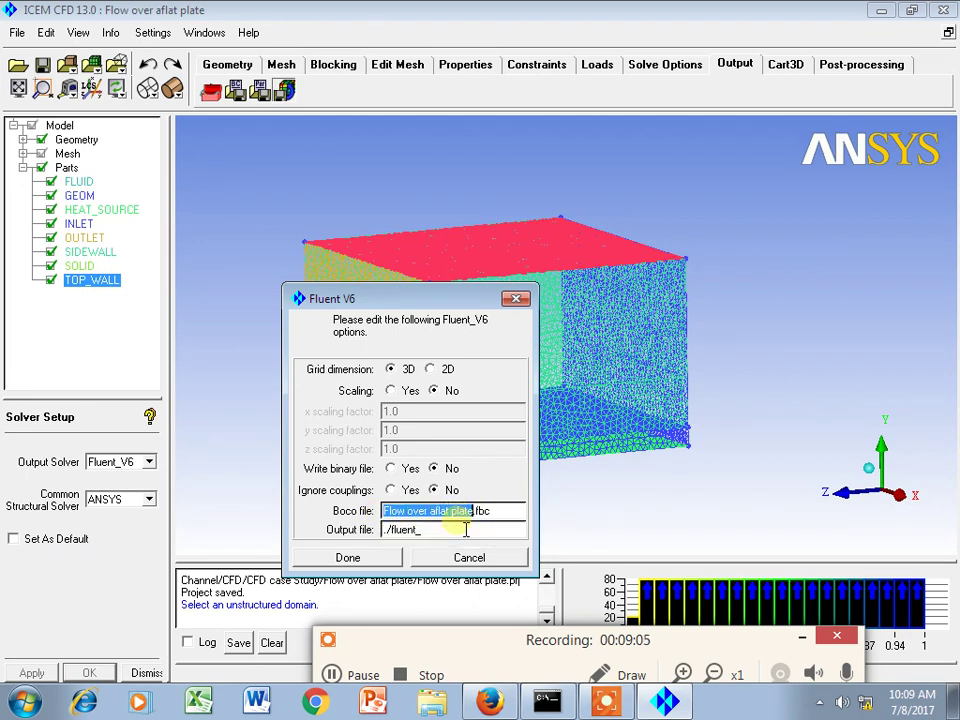
left_click(497, 532)
key("ctrl+v")
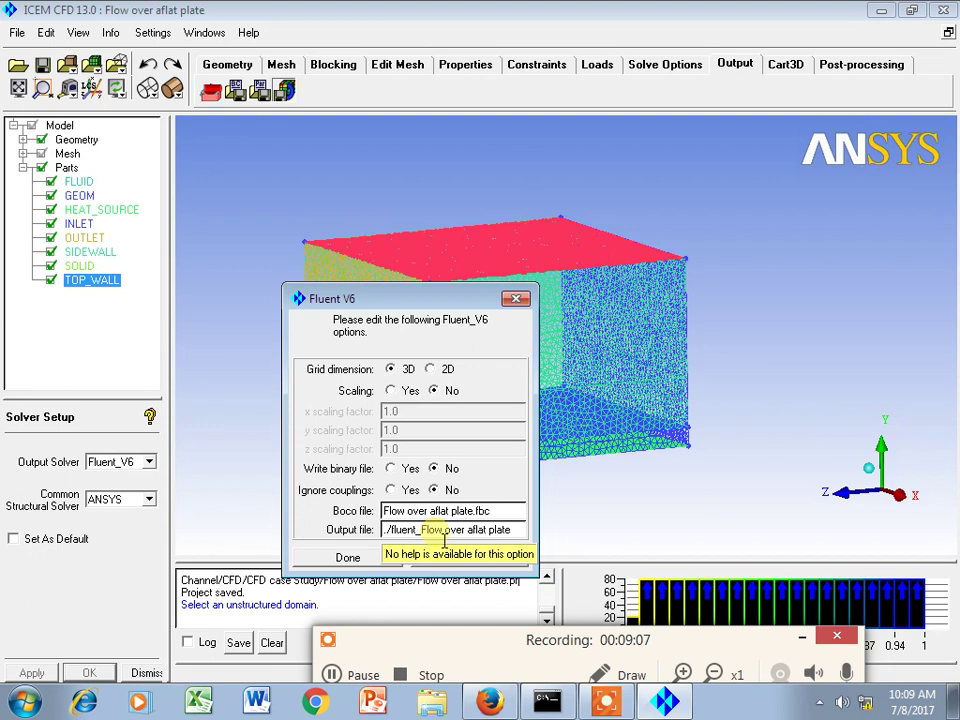
left_click(347, 558)
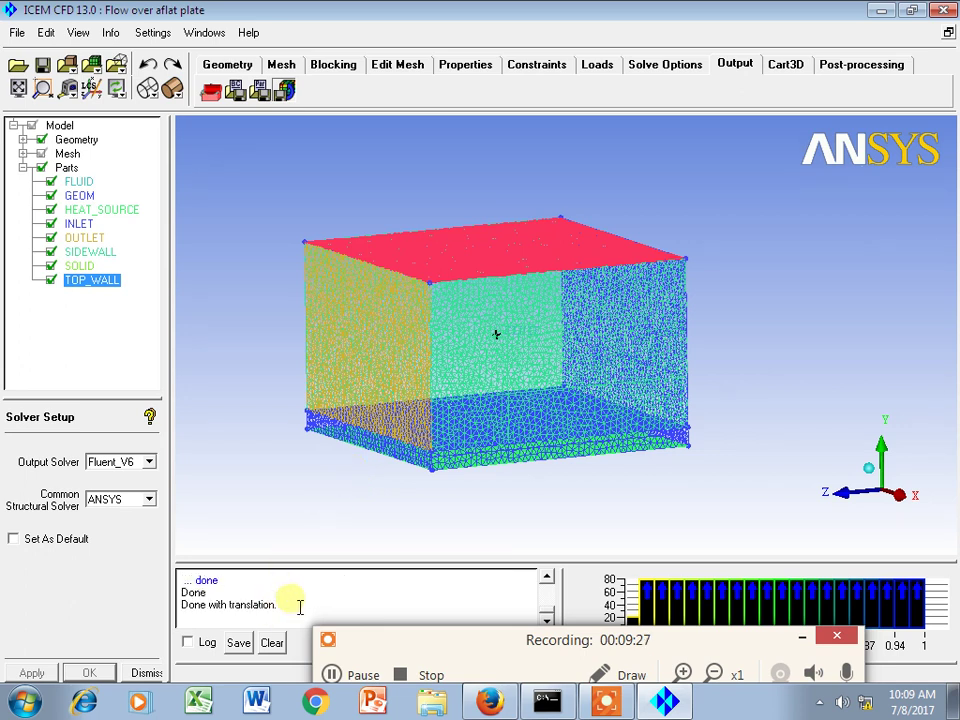
left_click_drag(286, 613, 165, 598)
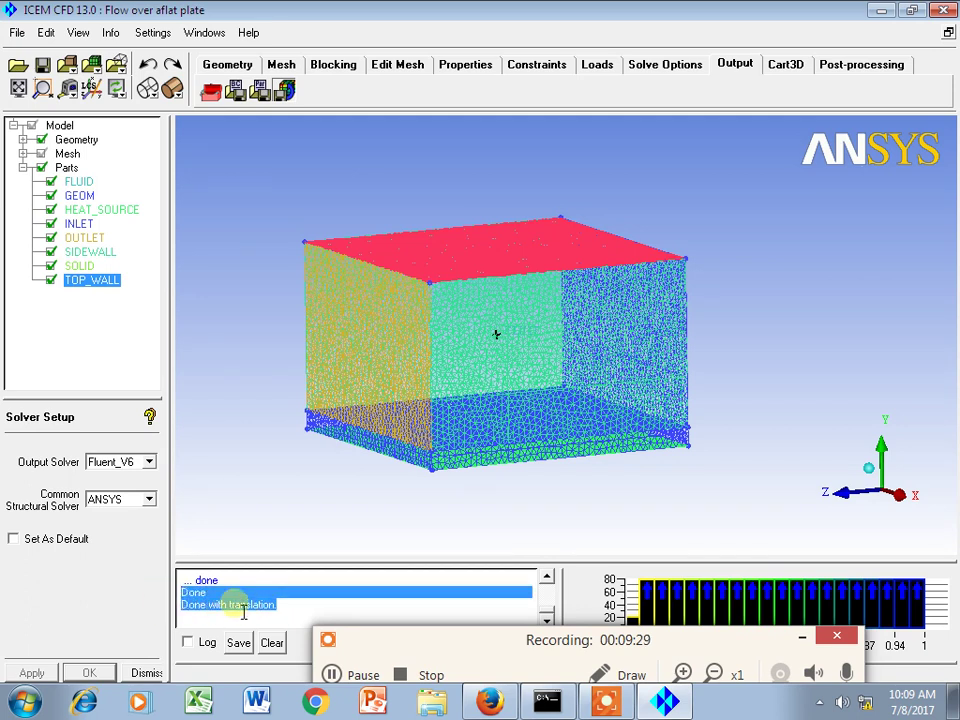
left_click(290, 608)
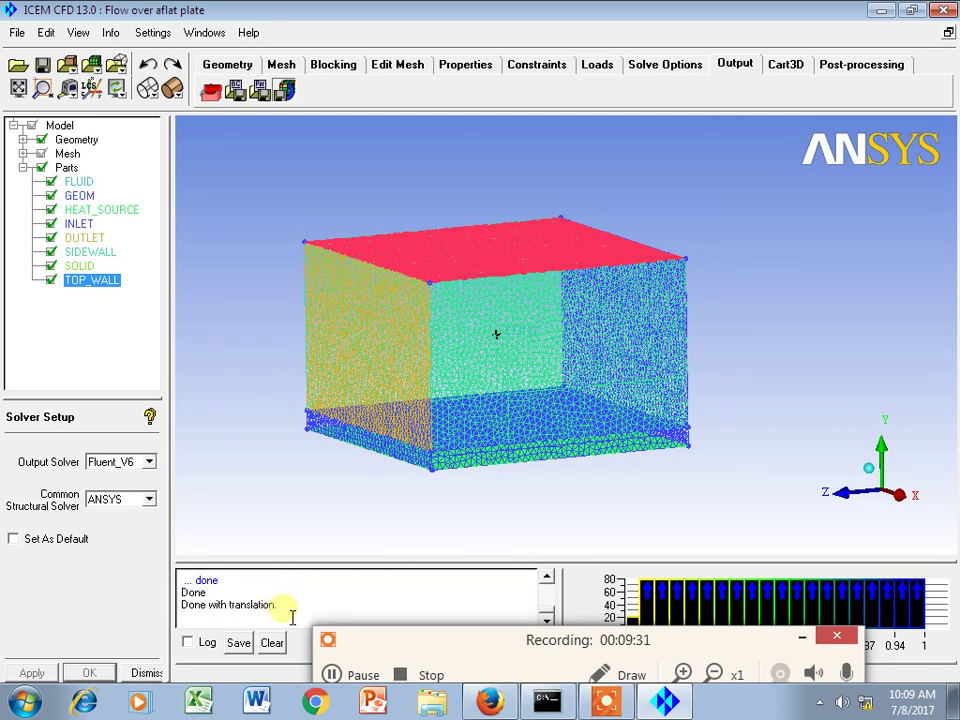
left_click_drag(282, 612, 178, 598)
left_click(286, 608)
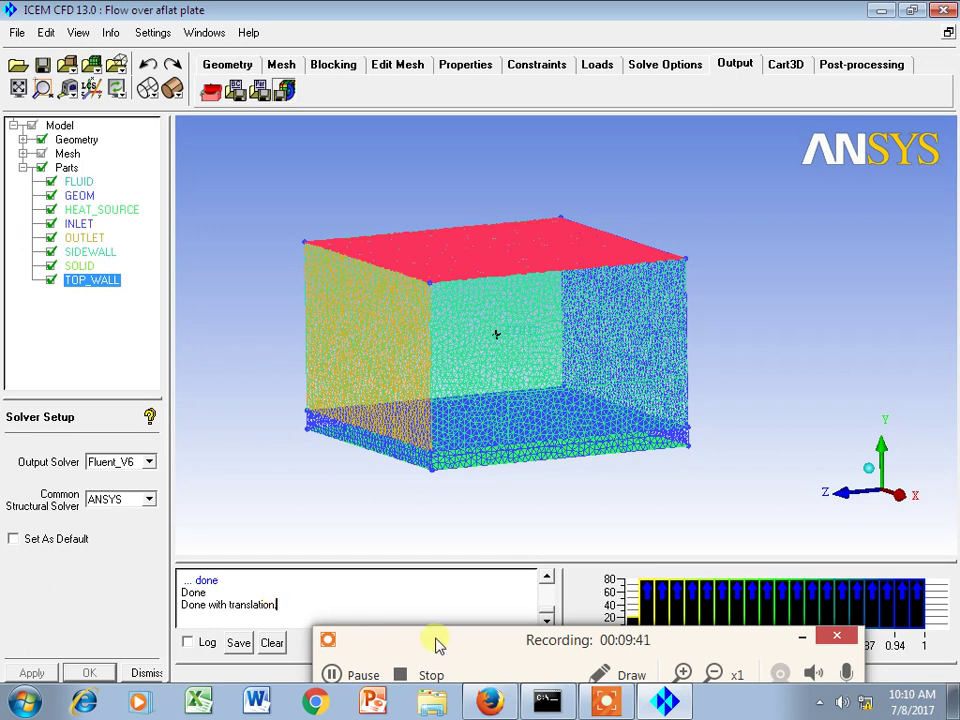
left_click_drag(437, 643, 410, 590)
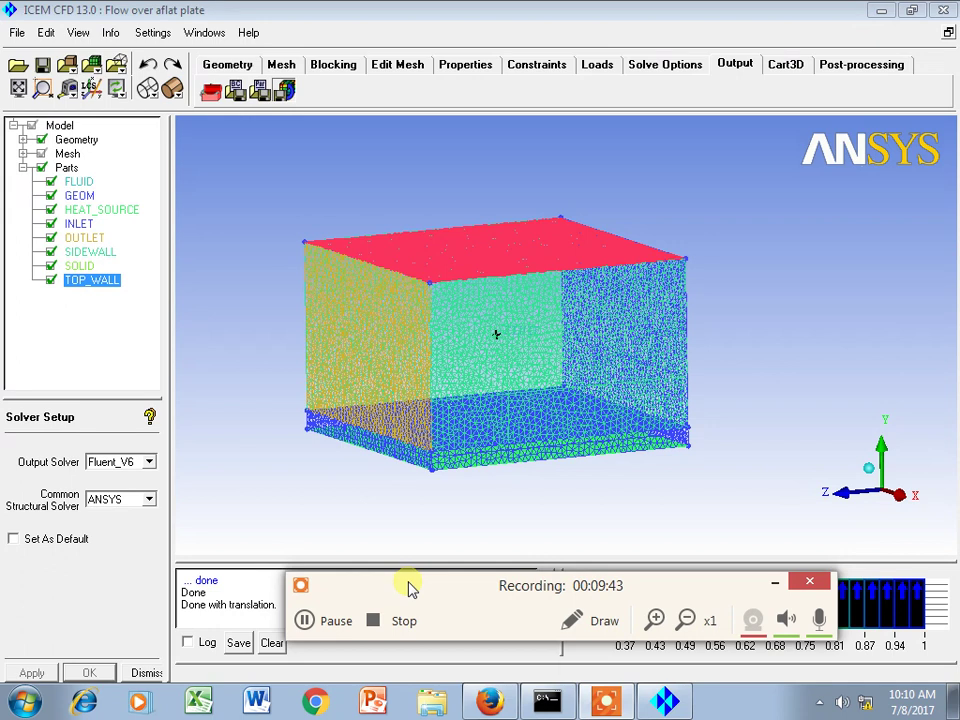